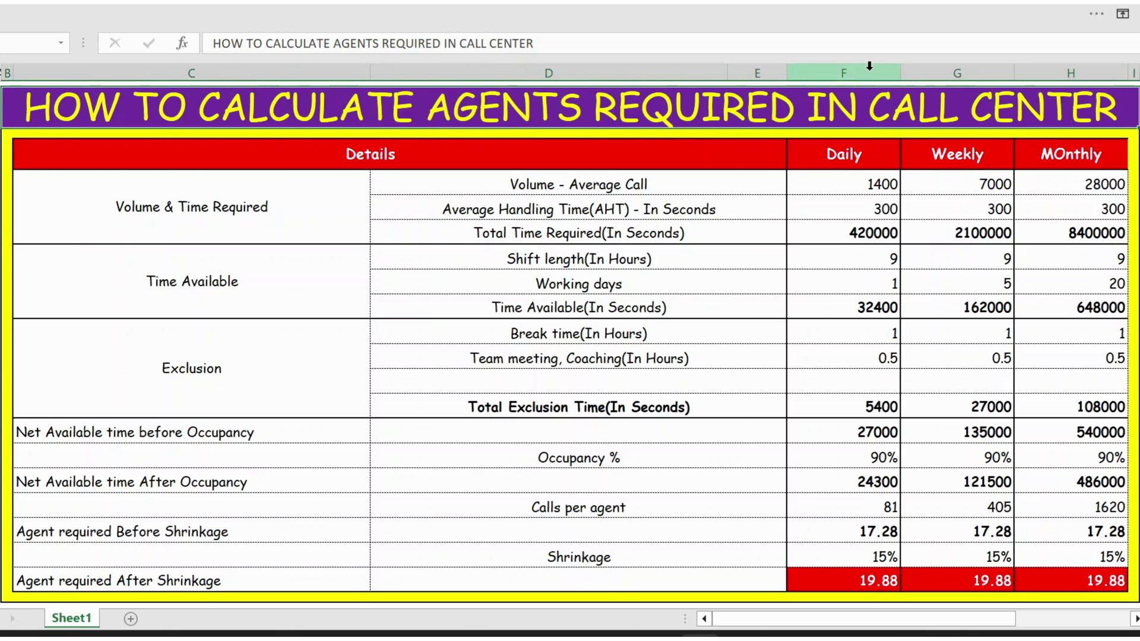
- Review the Volume, Time Available, Exclusion, Occupancy and Shrinkage groups of the staffing sheet
left_click_drag(860, 70, 1056, 132)
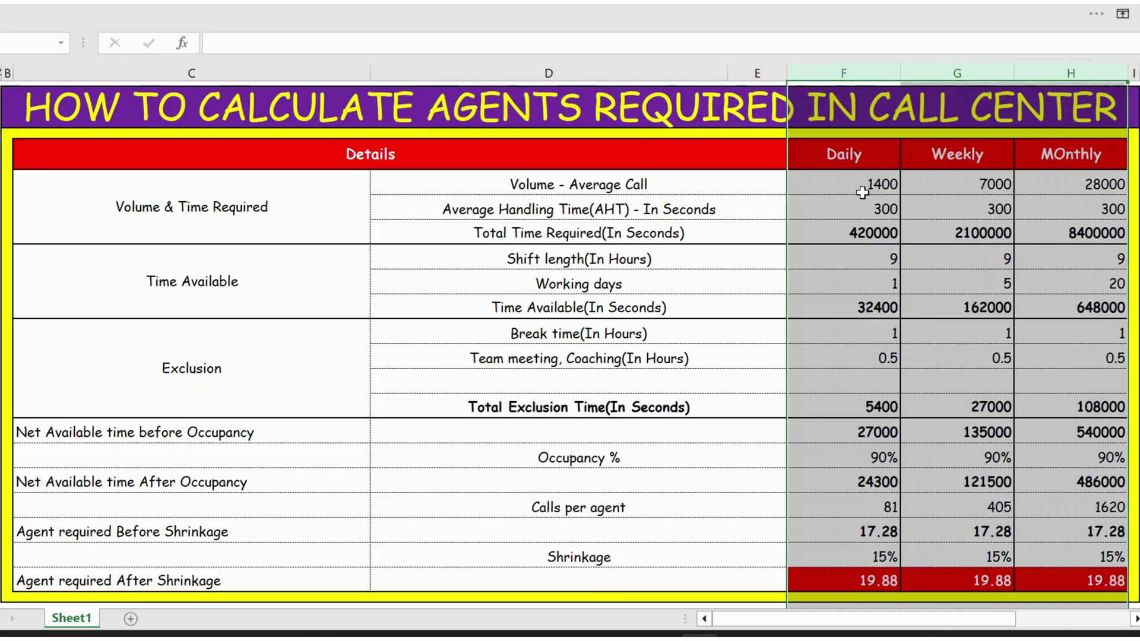
left_click(261, 214)
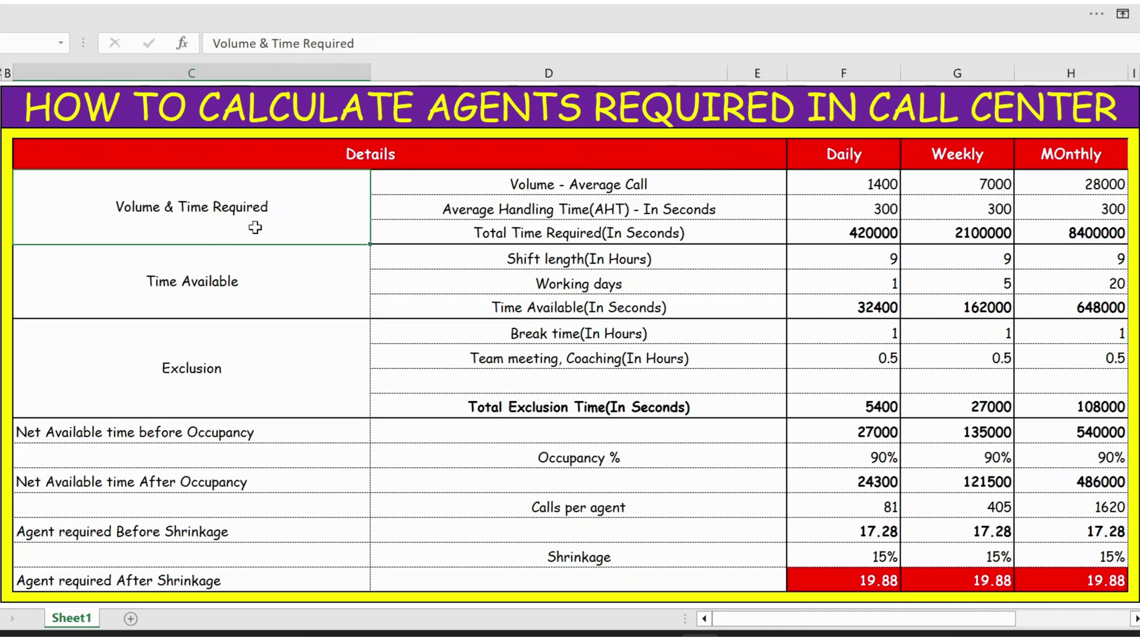
left_click(837, 187)
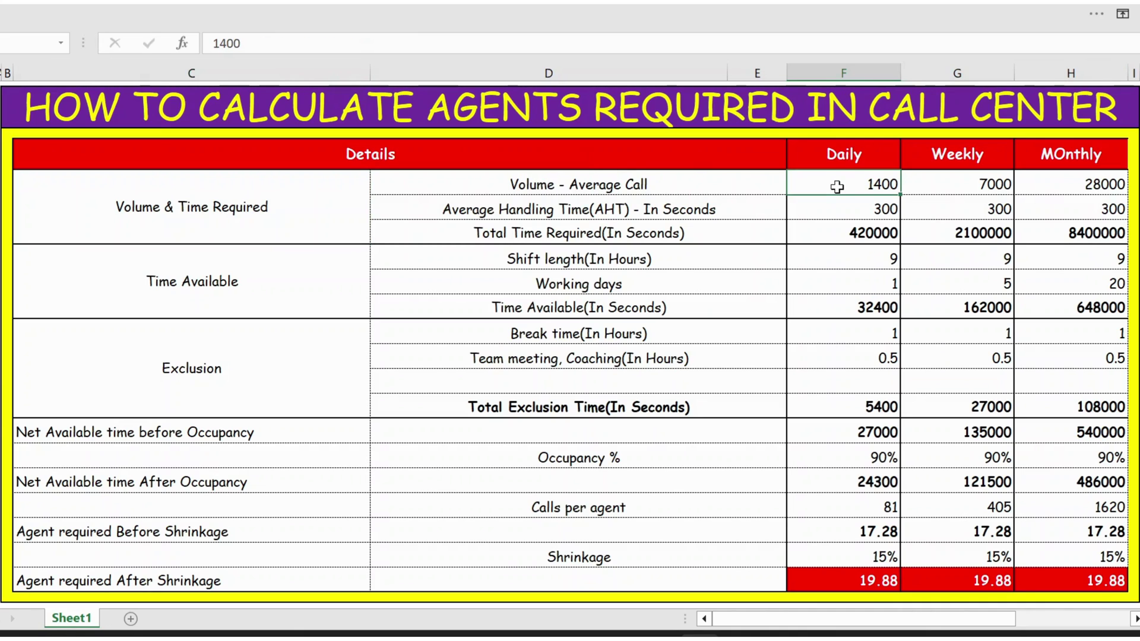
left_click(328, 312)
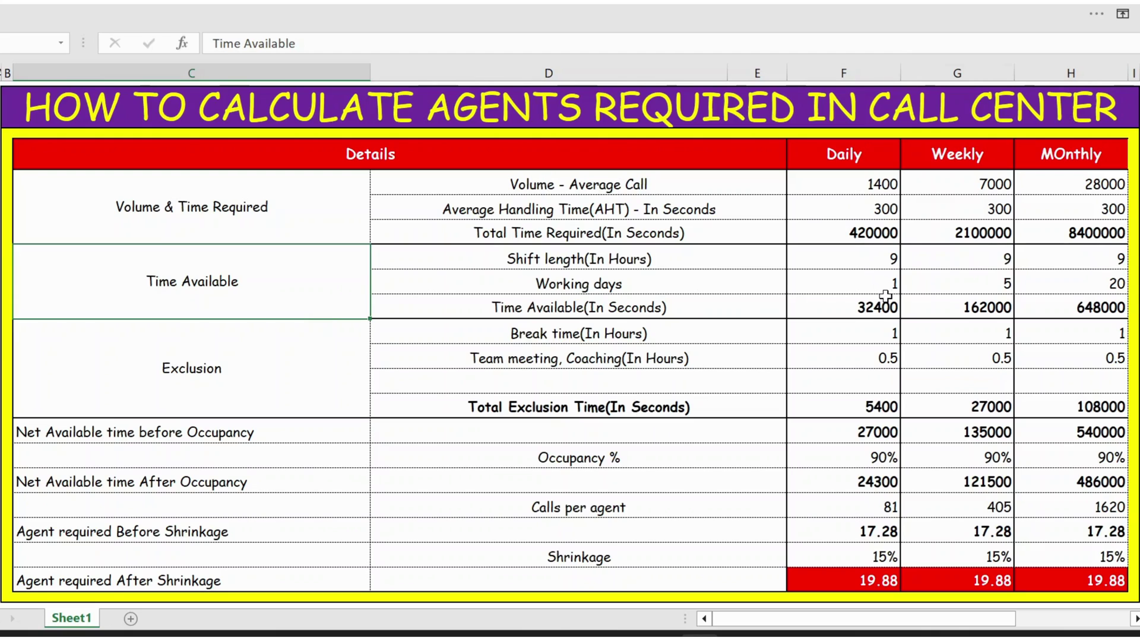
left_click(250, 386)
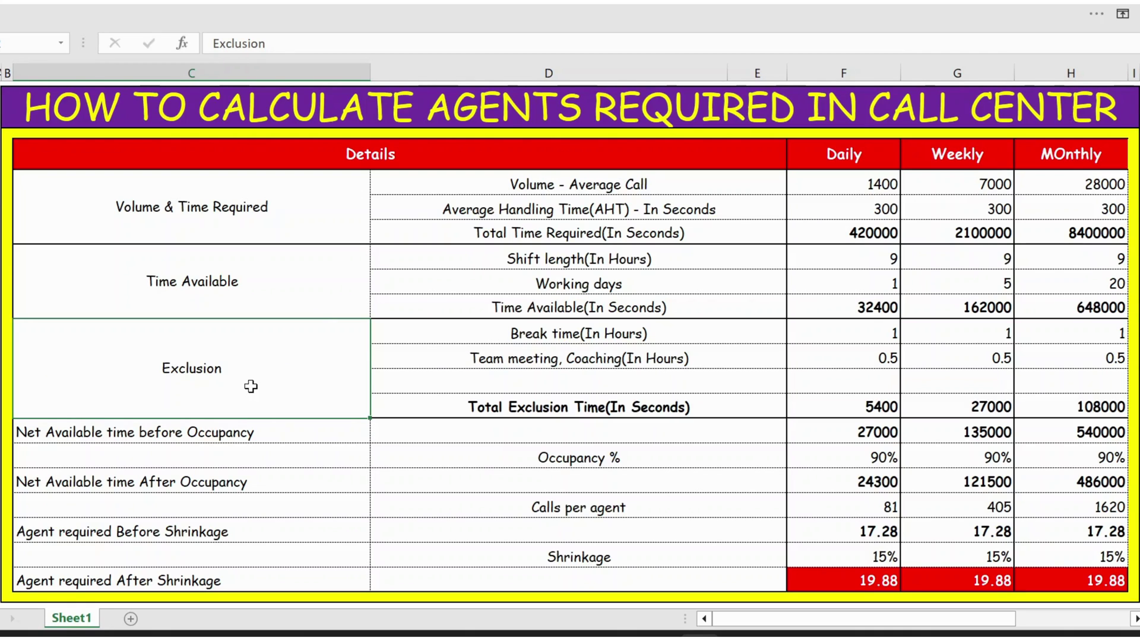
left_click(530, 404)
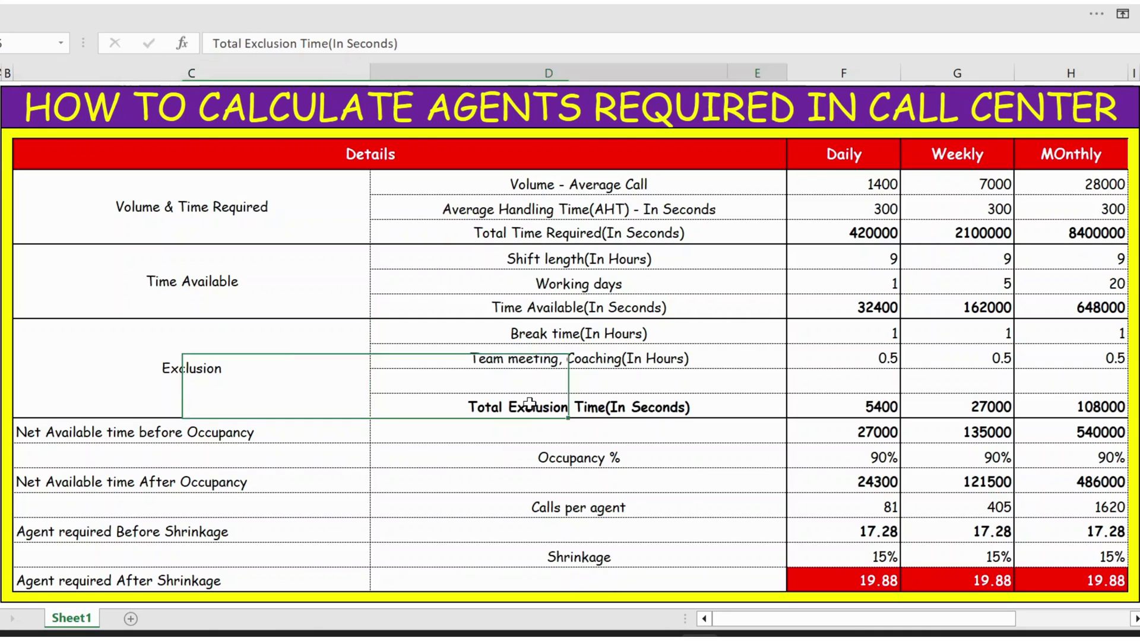
left_click(538, 462)
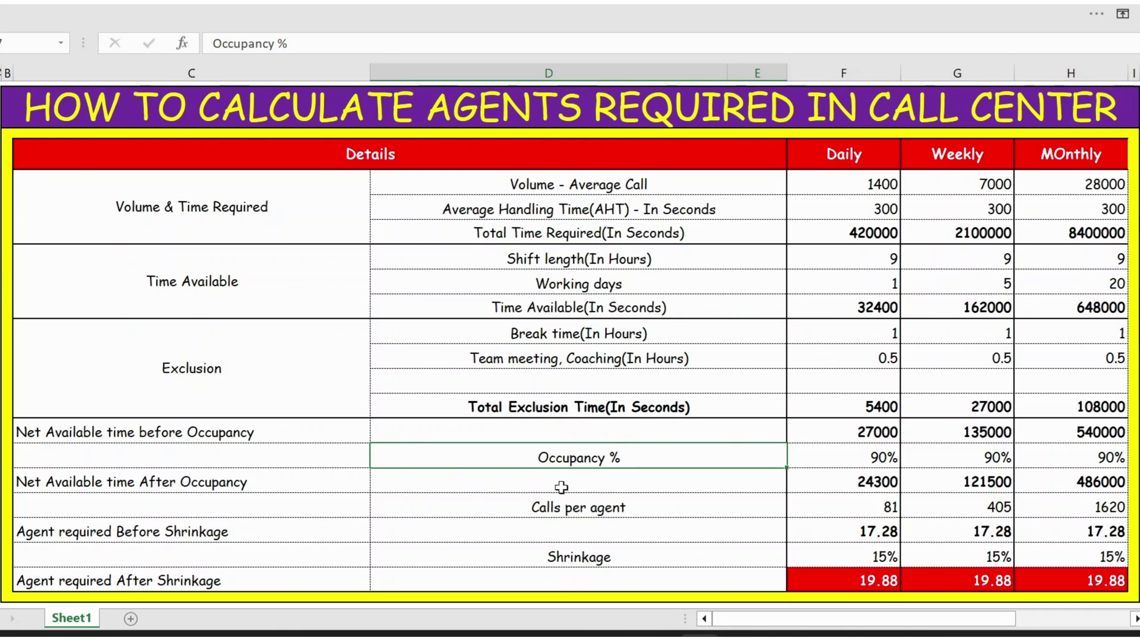
left_click(592, 557)
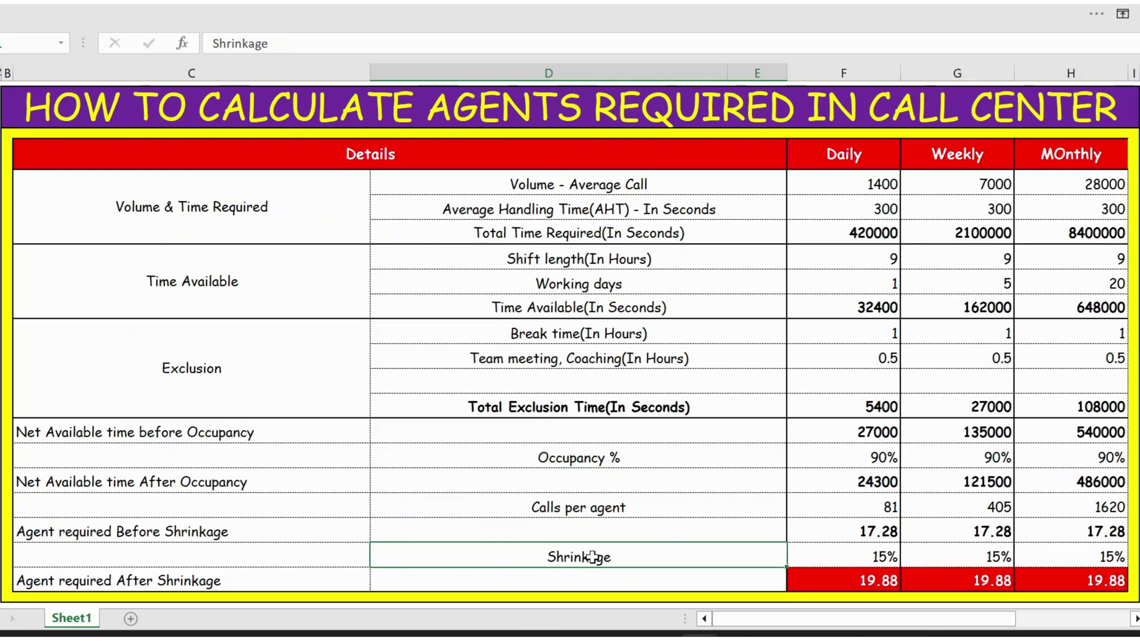
left_click(884, 581)
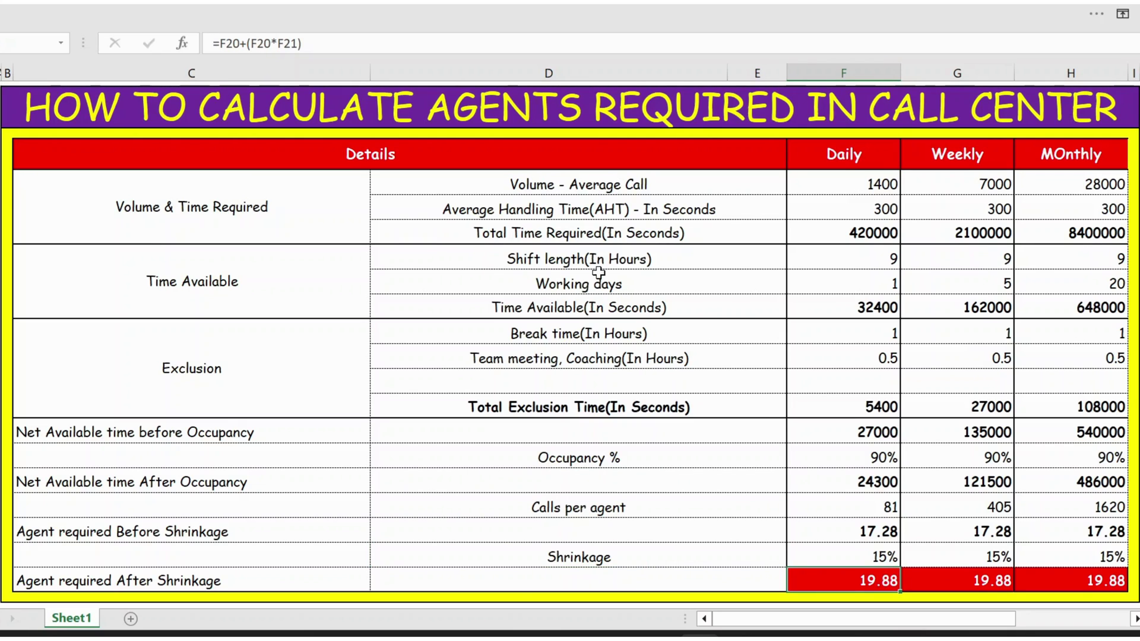
left_click(261, 184)
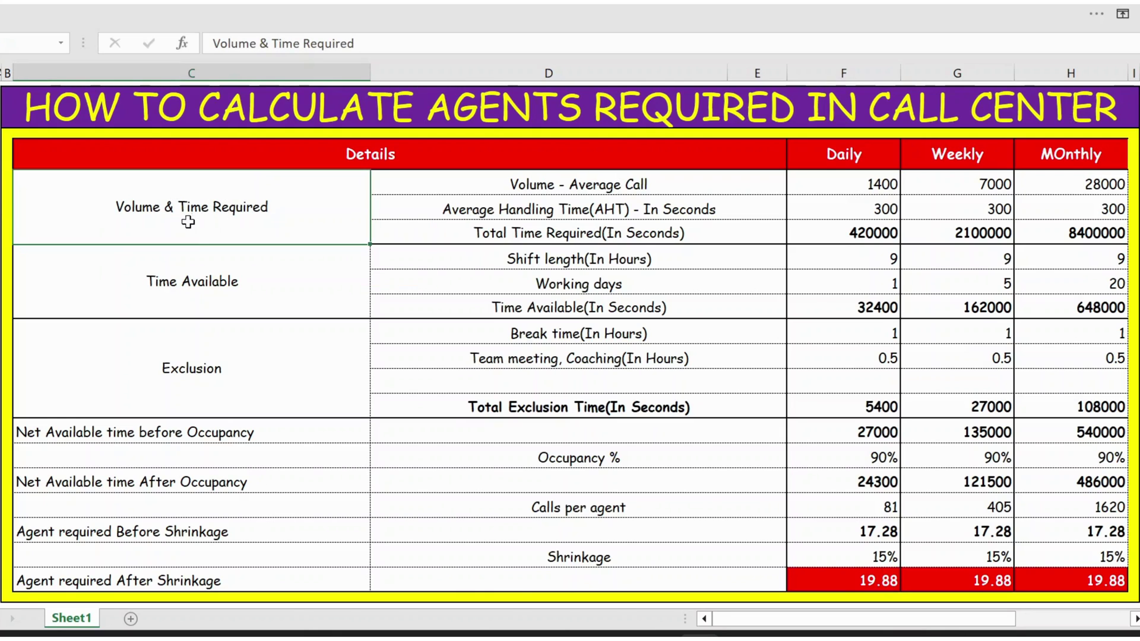
left_click(394, 127)
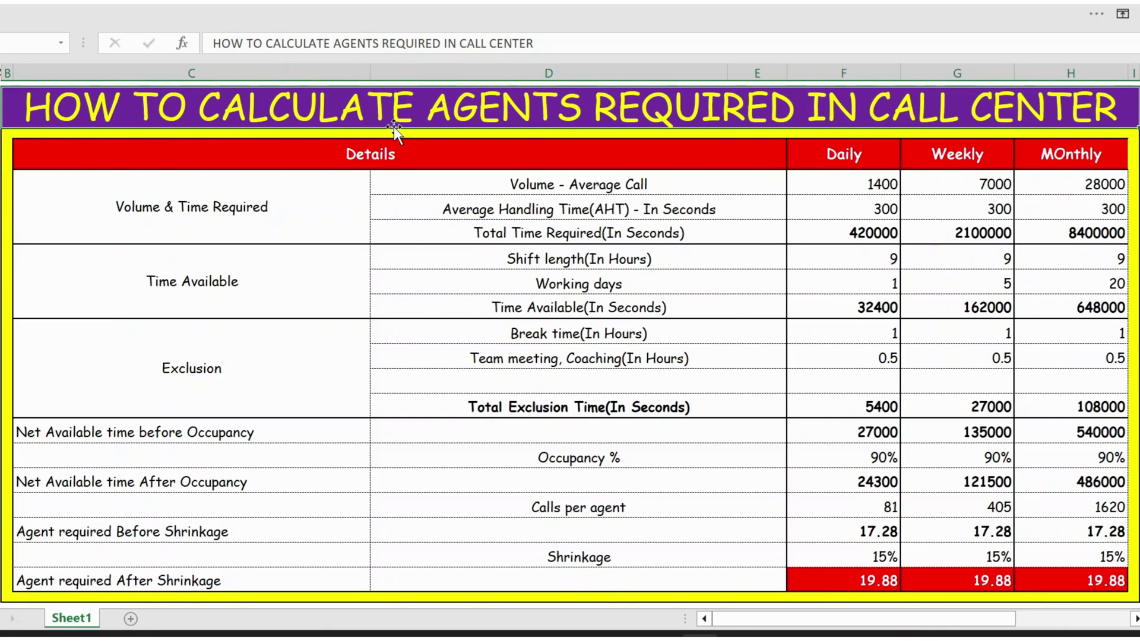
- Check the call volumes (1400 daily, 7000 weekly, 28000 monthly) and the 300-second AHT
left_click(167, 205)
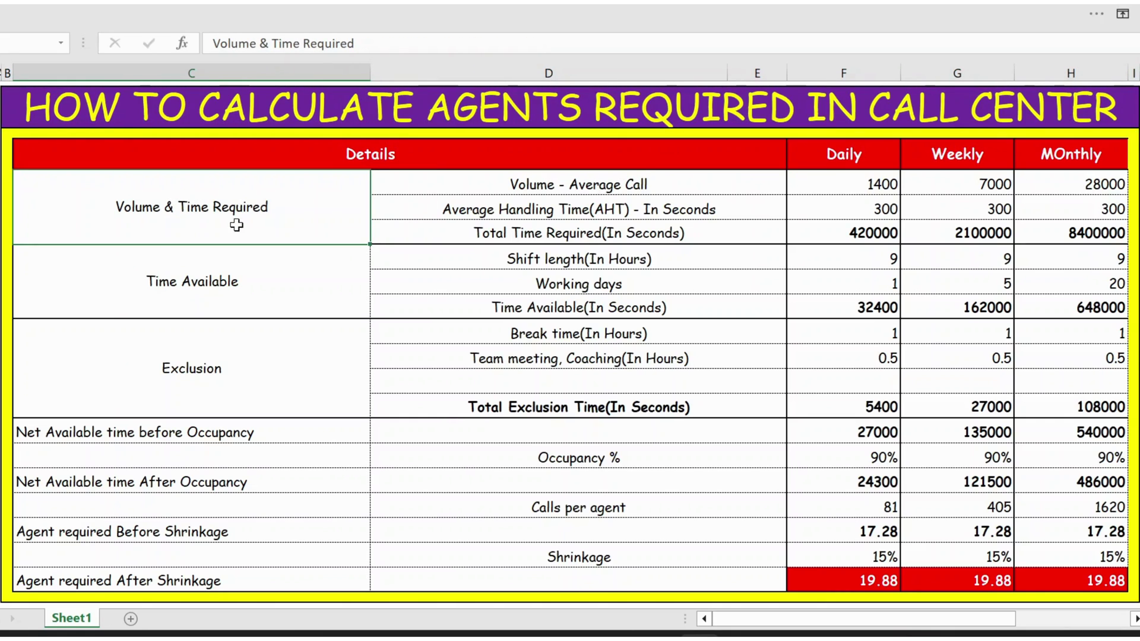
left_click(521, 189)
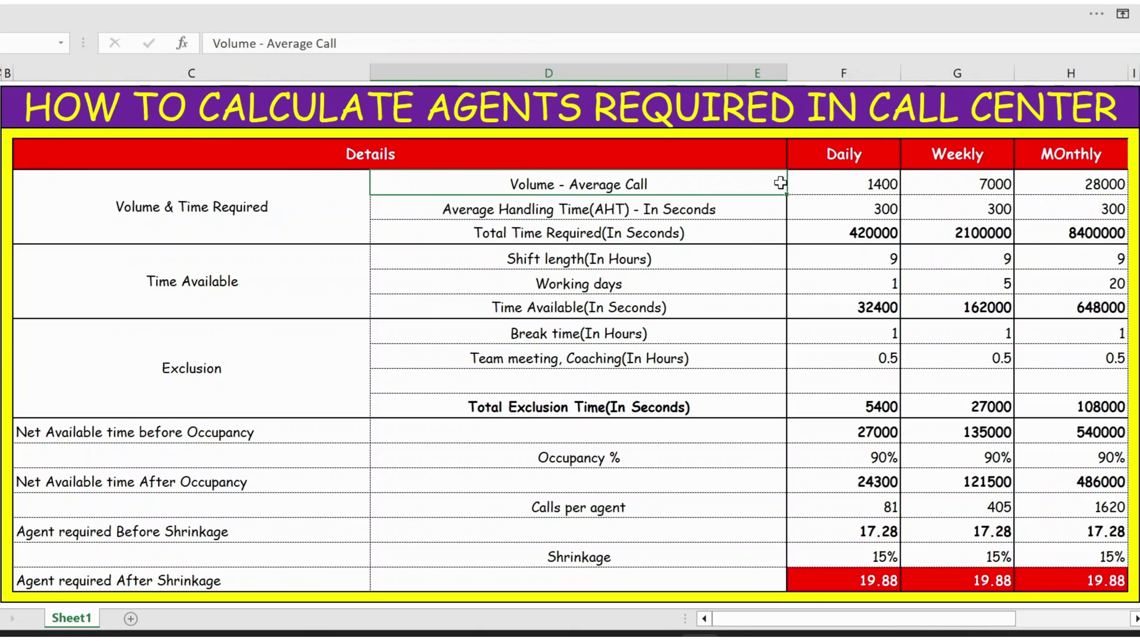
left_click(822, 183)
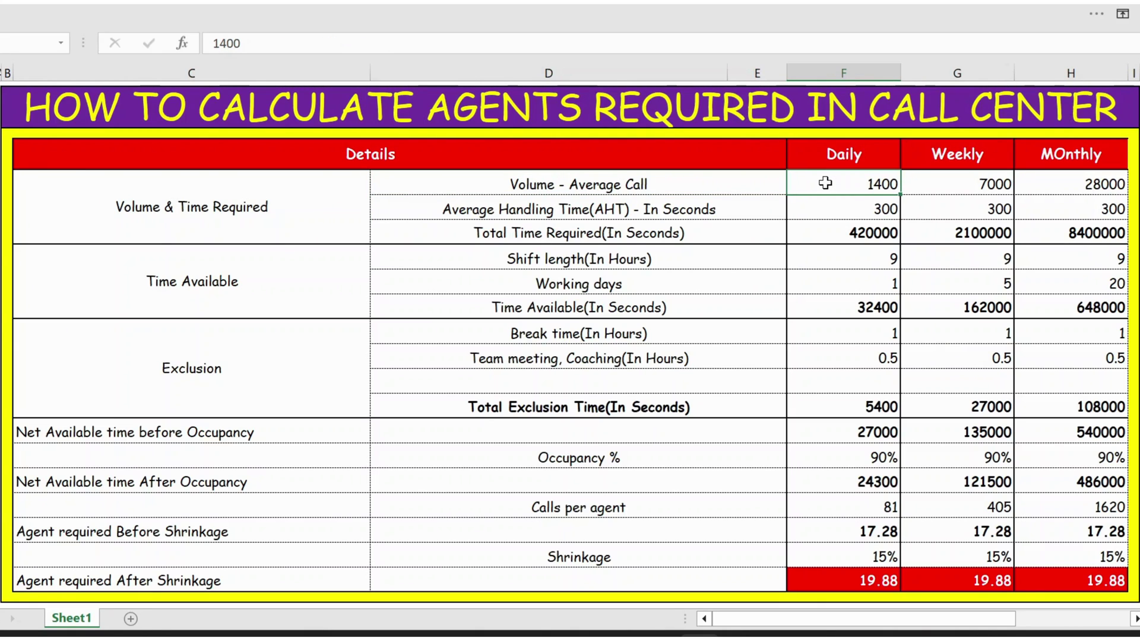
left_click(960, 183)
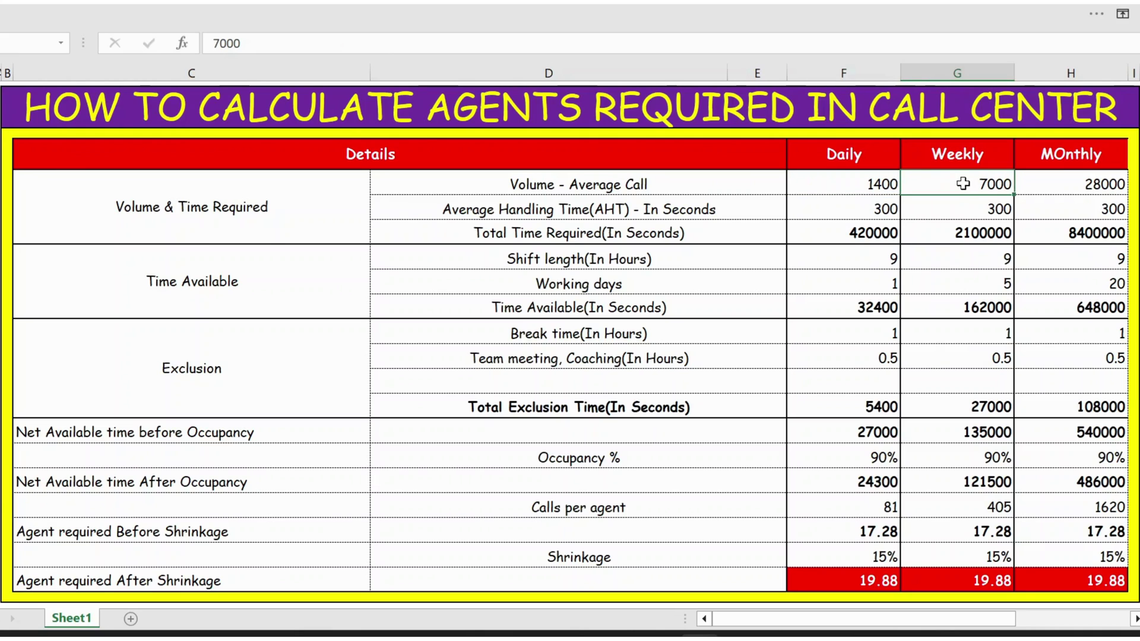
left_click(1069, 183)
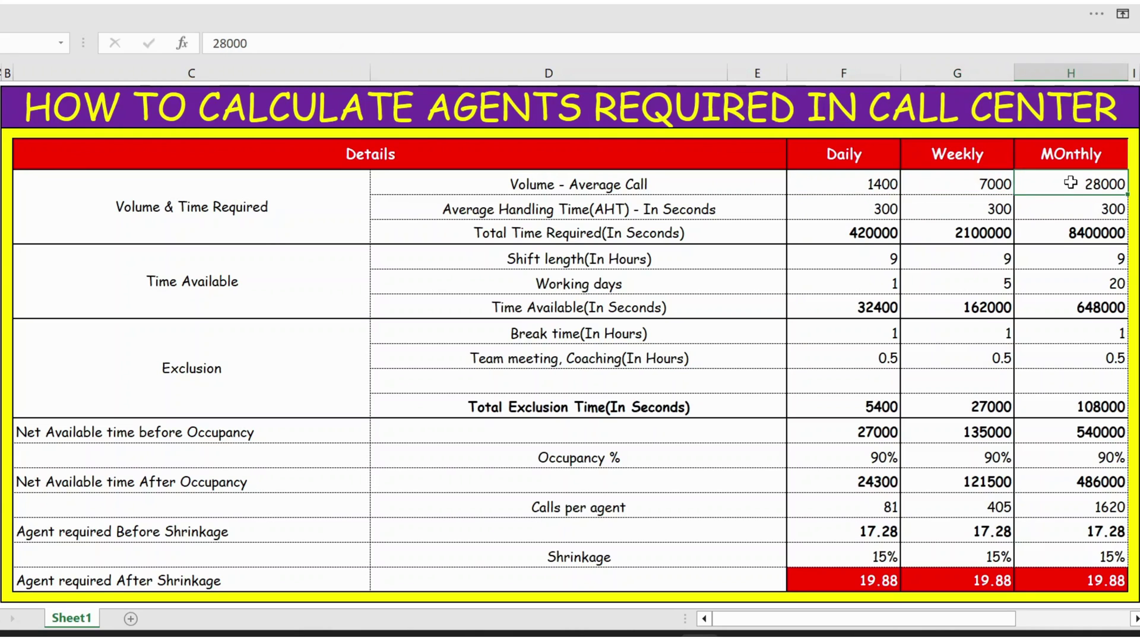
left_click(635, 206)
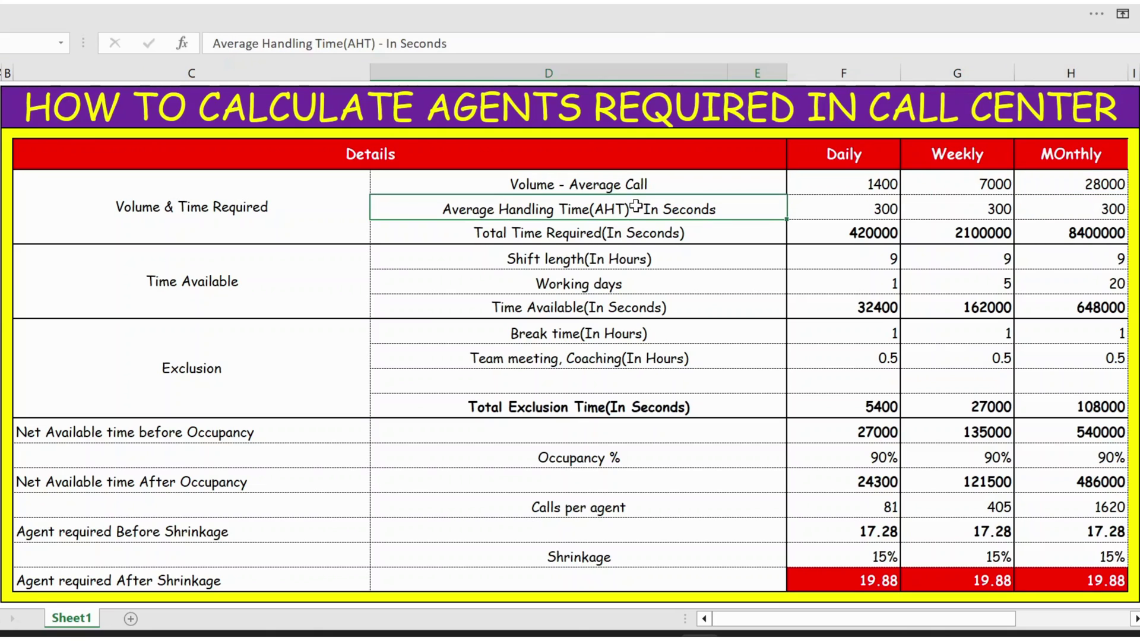
left_click(843, 208)
key("Right")
key("Right")
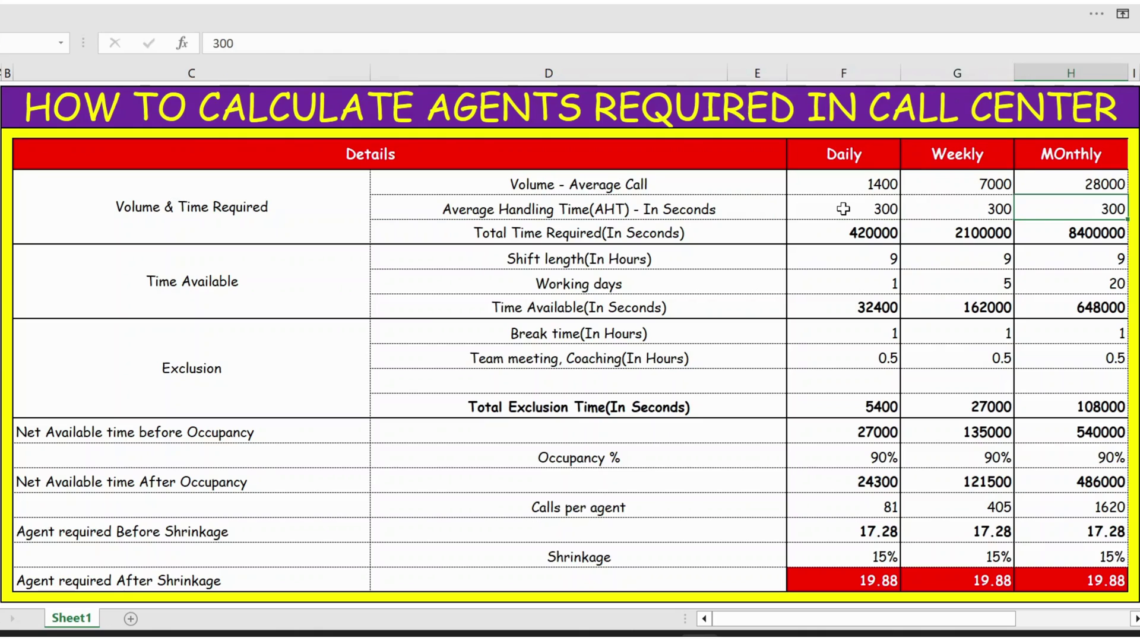
key("Left")
key("Left")
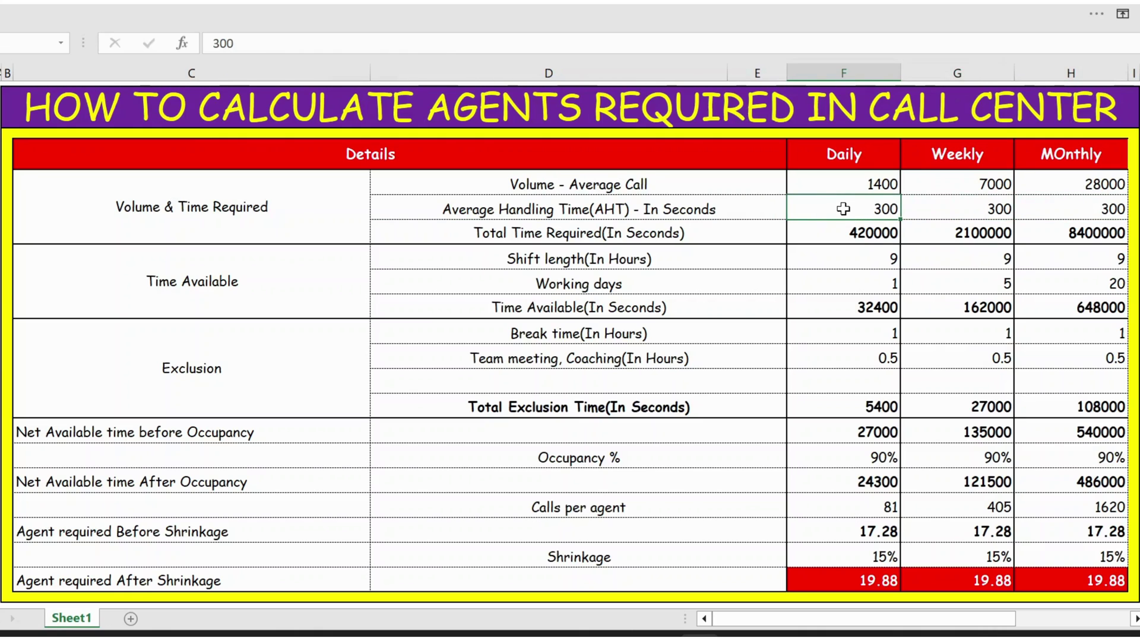
key("Right")
key("Right")
key("Left")
key("Left")
- Enter =F6*F7 in daily Total Time Required F8, giving 420000
left_click(644, 237)
left_click(838, 233)
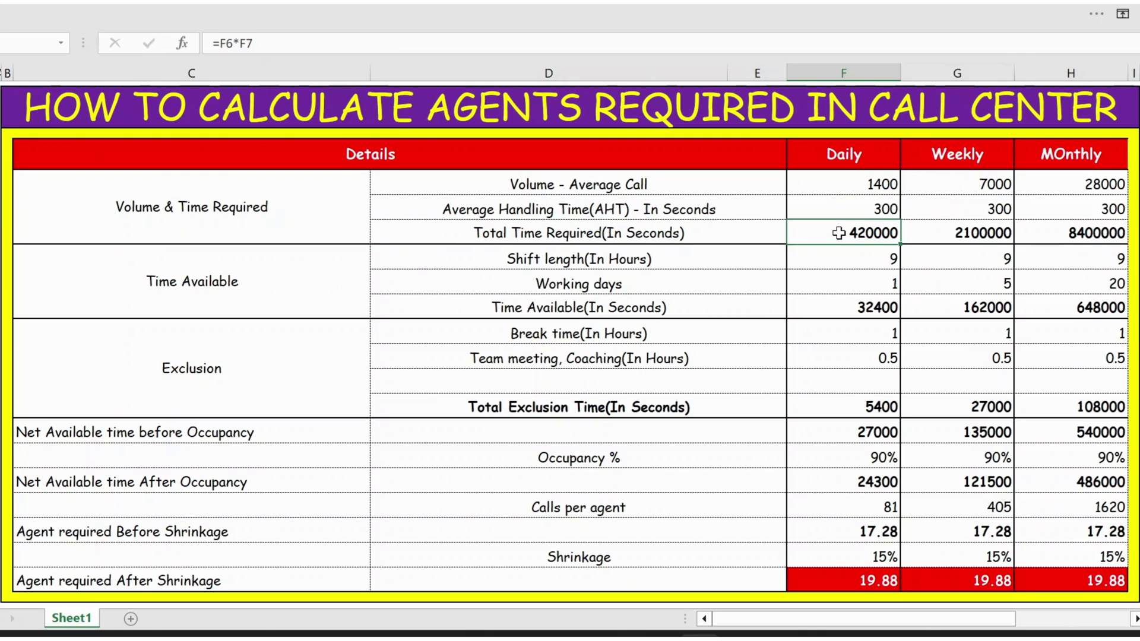
type("=")
key("Up")
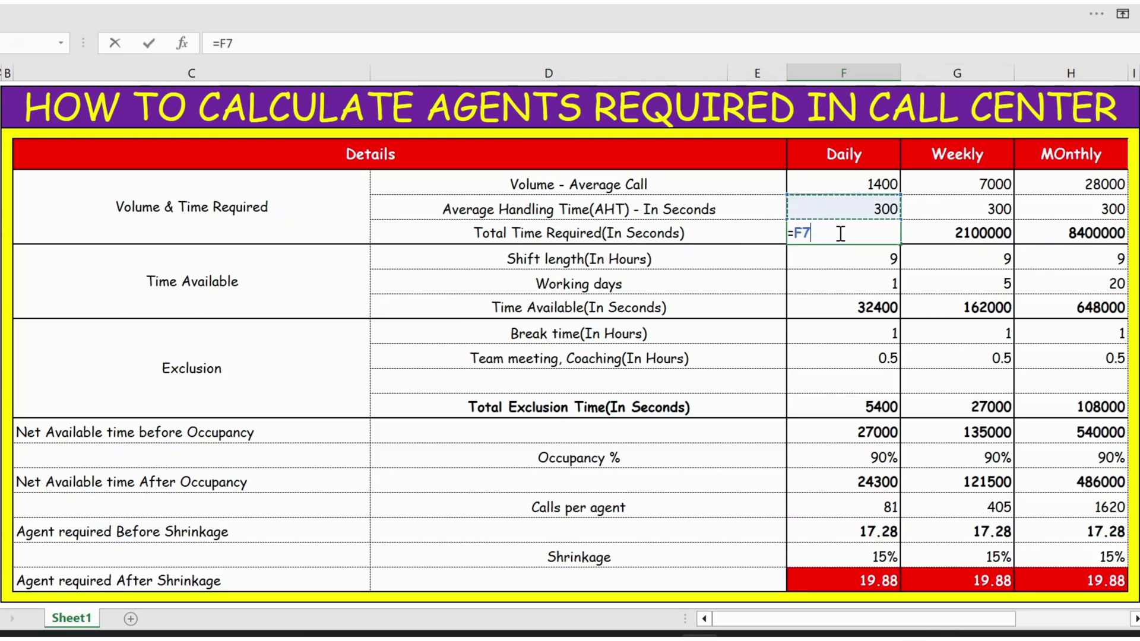
key("Up")
type("*")
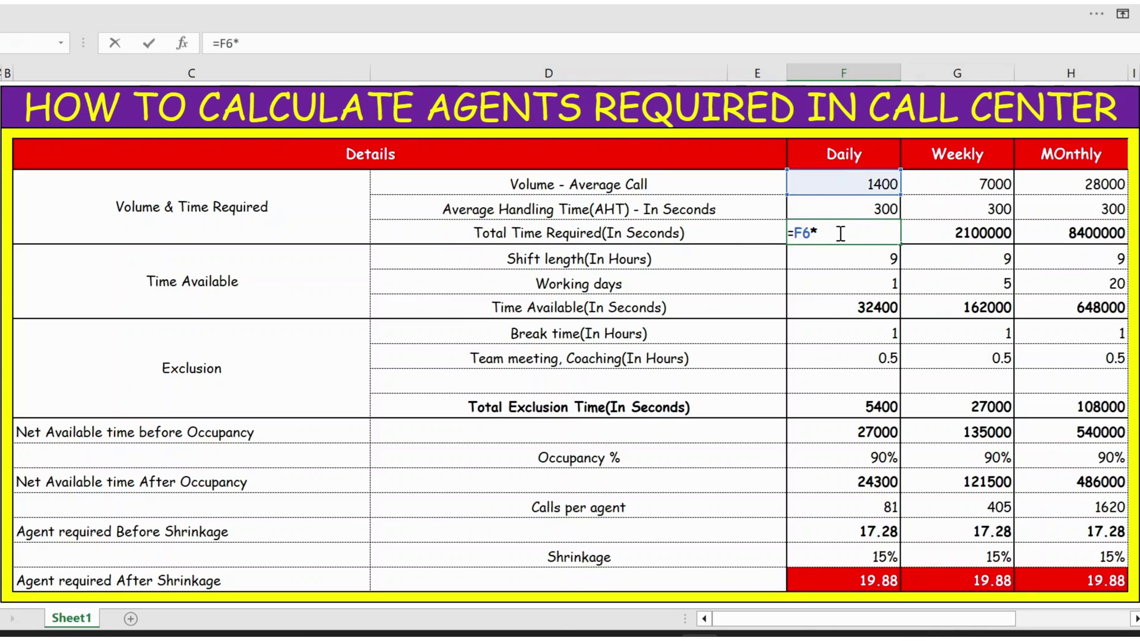
key("Up")
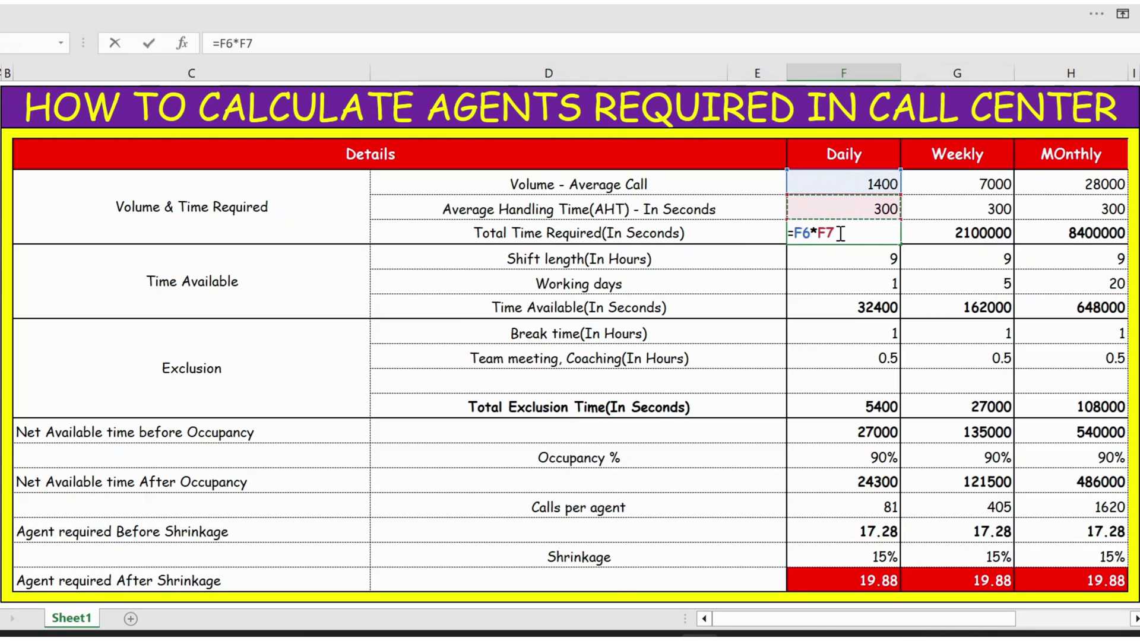
key("Return")
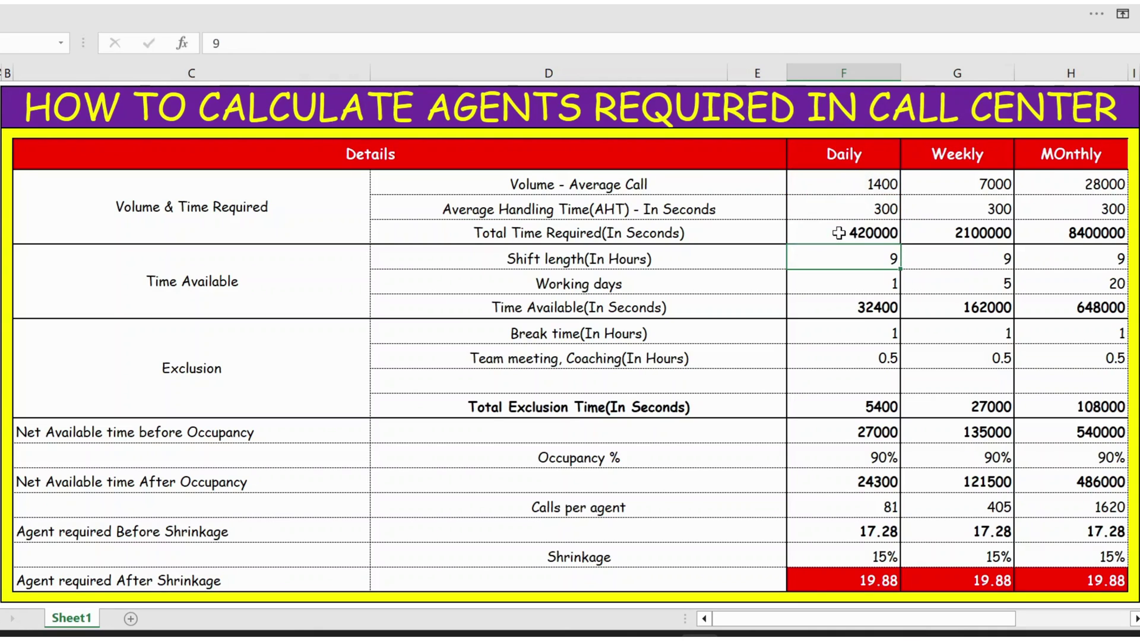
left_click(838, 233)
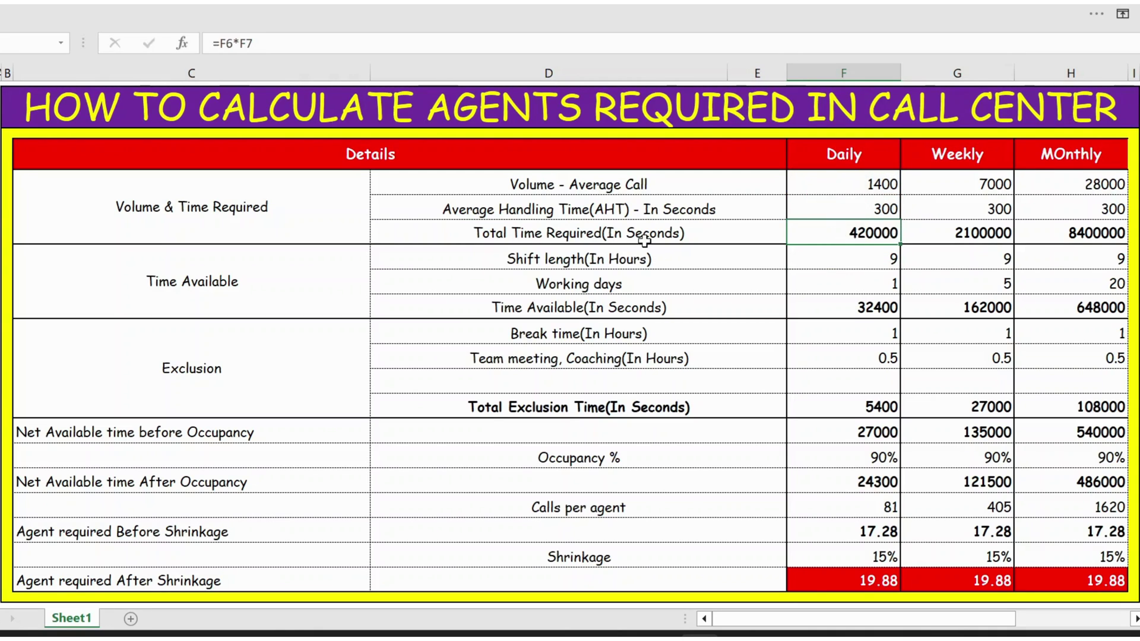
left_click(849, 185)
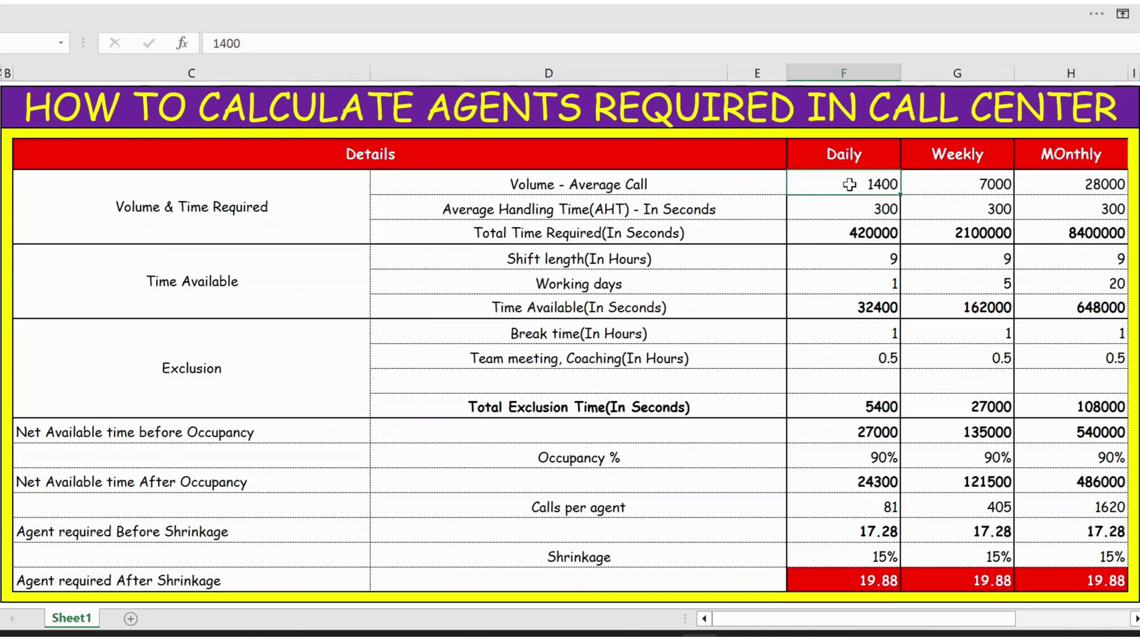
left_click(290, 301)
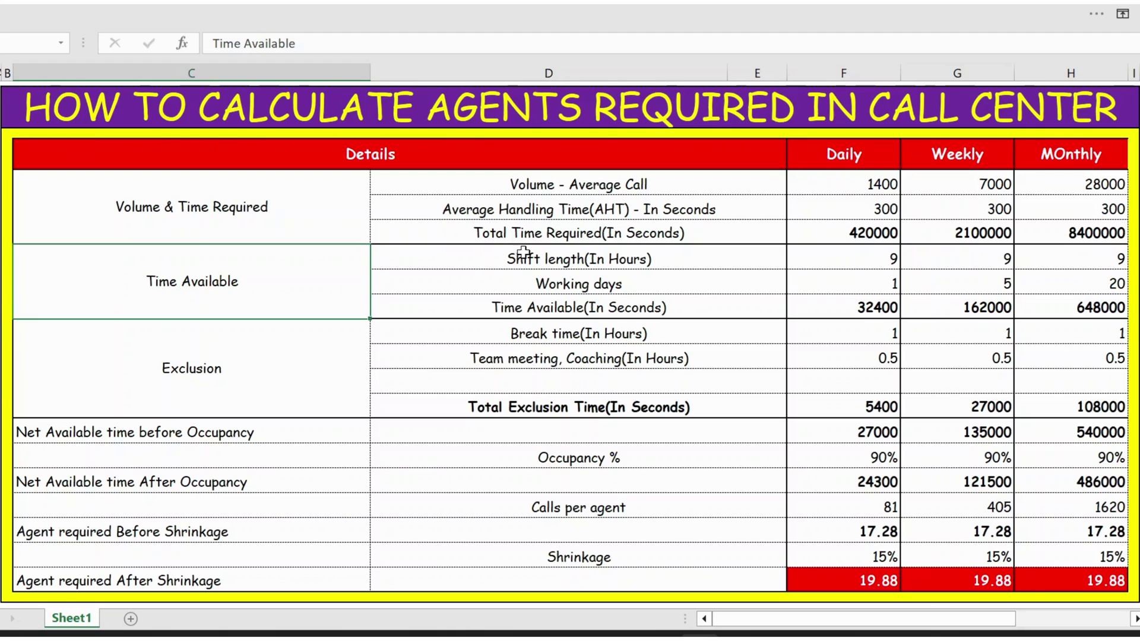
left_click(553, 260)
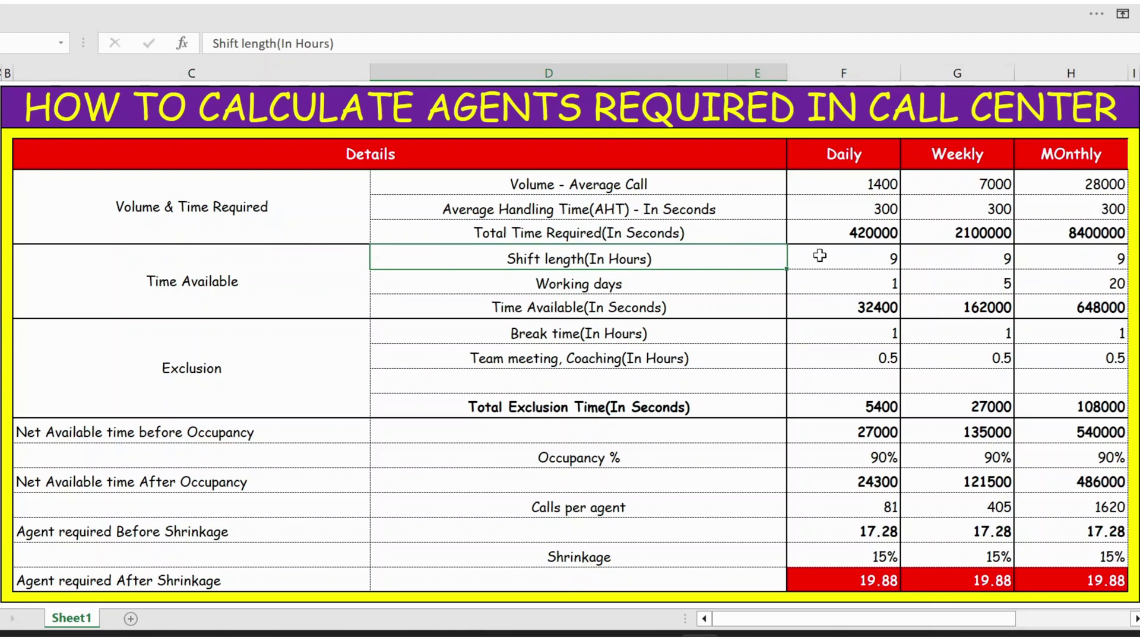
left_click(865, 259)
left_click(631, 282)
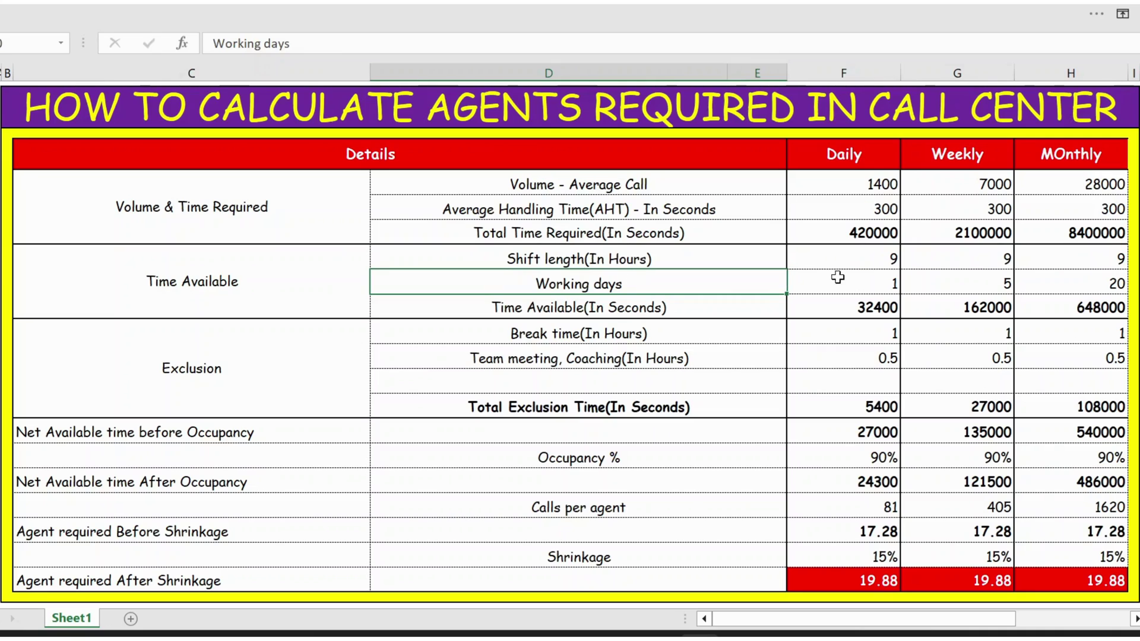
left_click(860, 277)
left_click(621, 309)
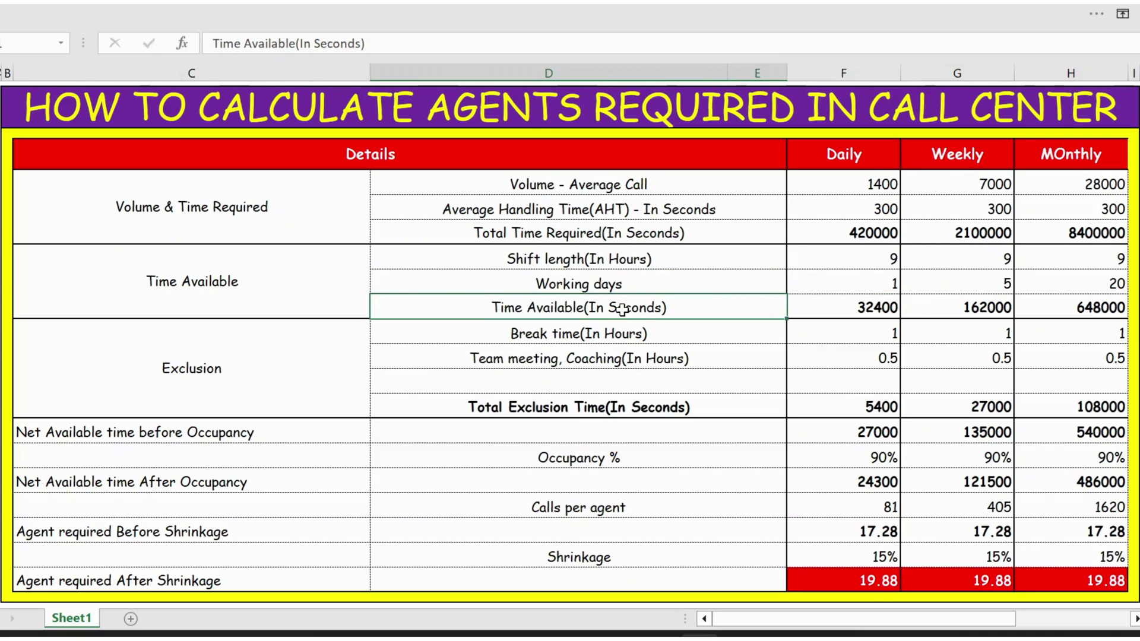
- Enter =F9*F10*60*60 in daily Time Available F11, converting shift hours to 32400 seconds
left_click(858, 307)
type("=")
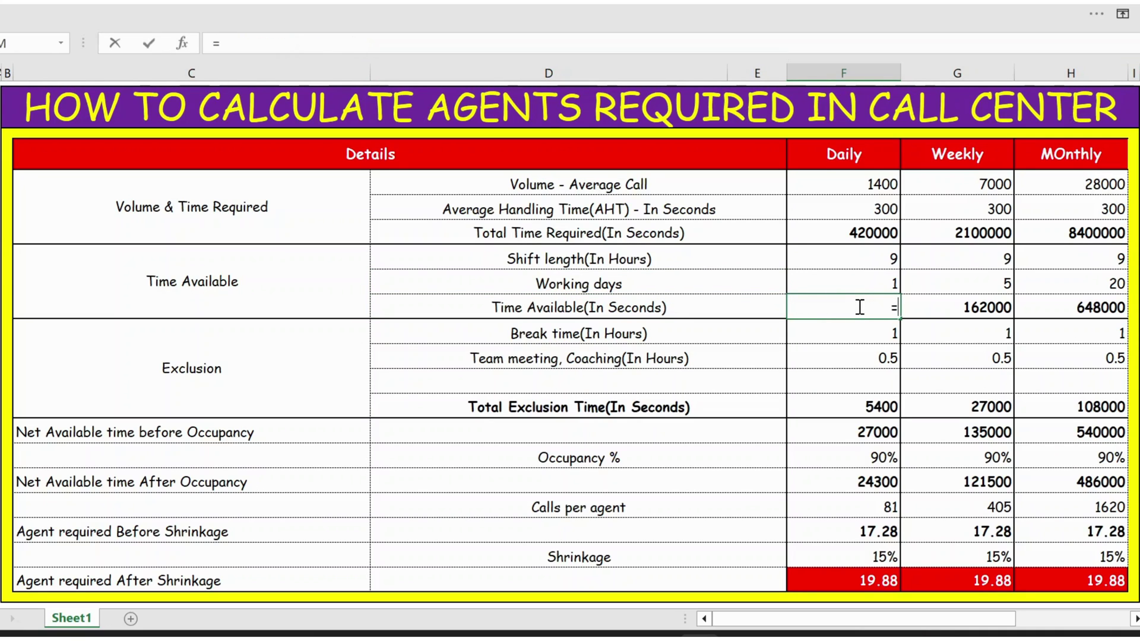
key("Up")
key("Up")
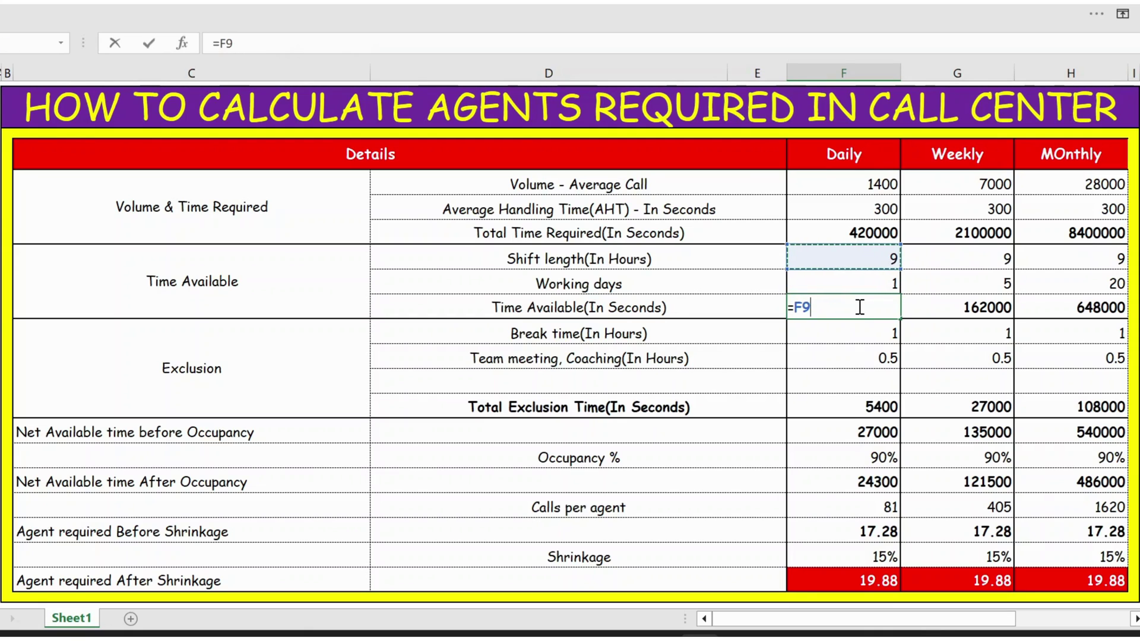
type("*")
key("Up")
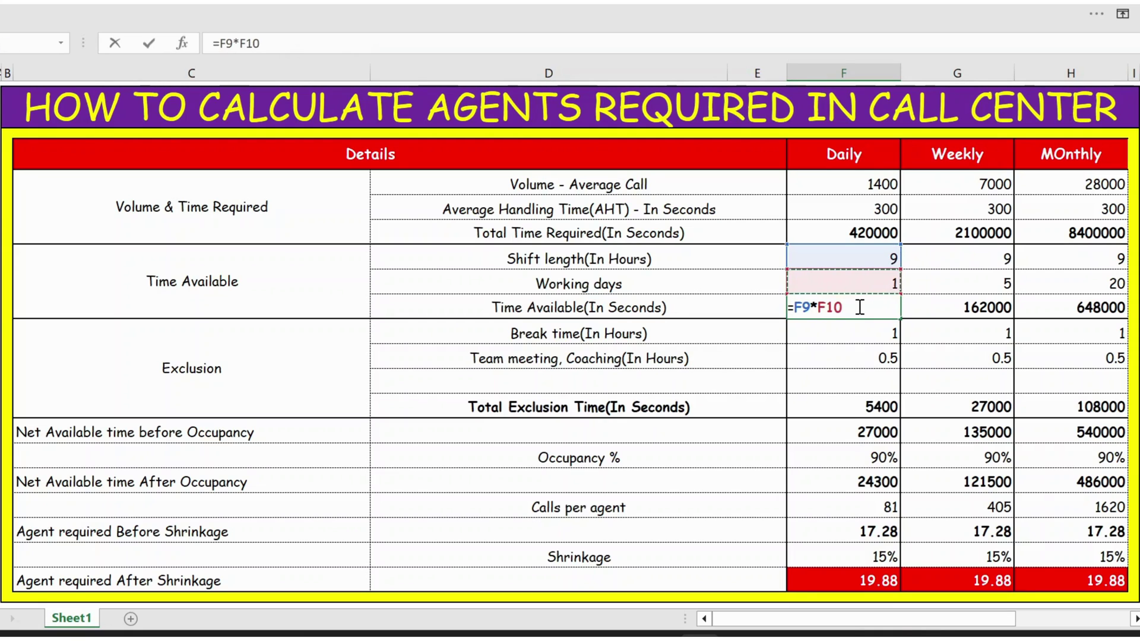
type("*")
type("60*60")
key("Return")
key("Up")
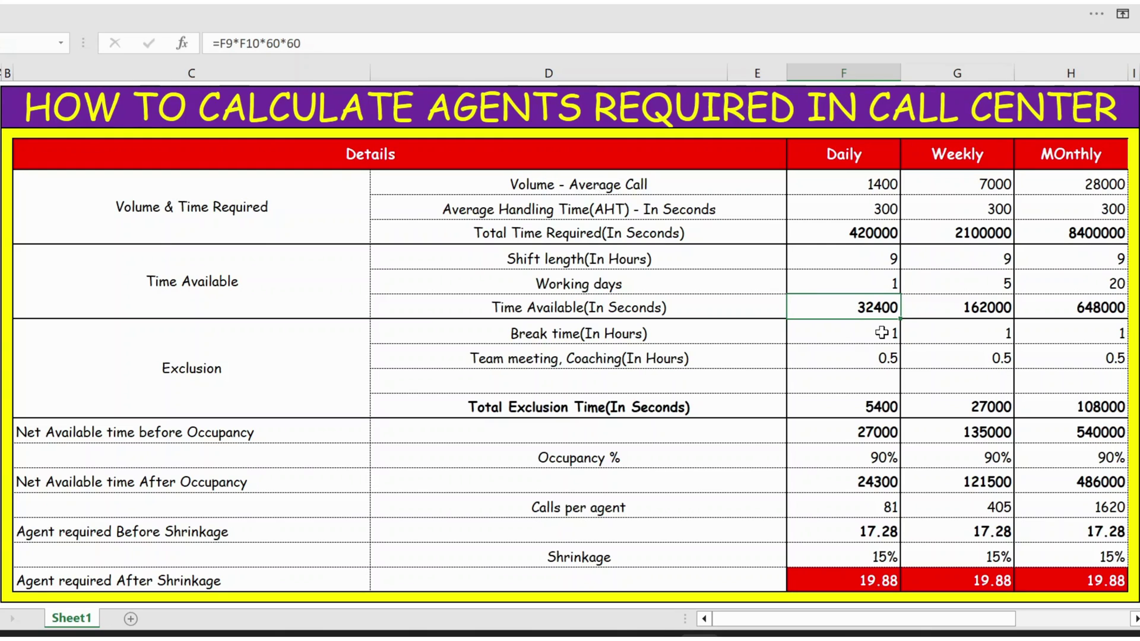
key("Up")
key("Up")
key("Down")
key("Down")
left_click(259, 385)
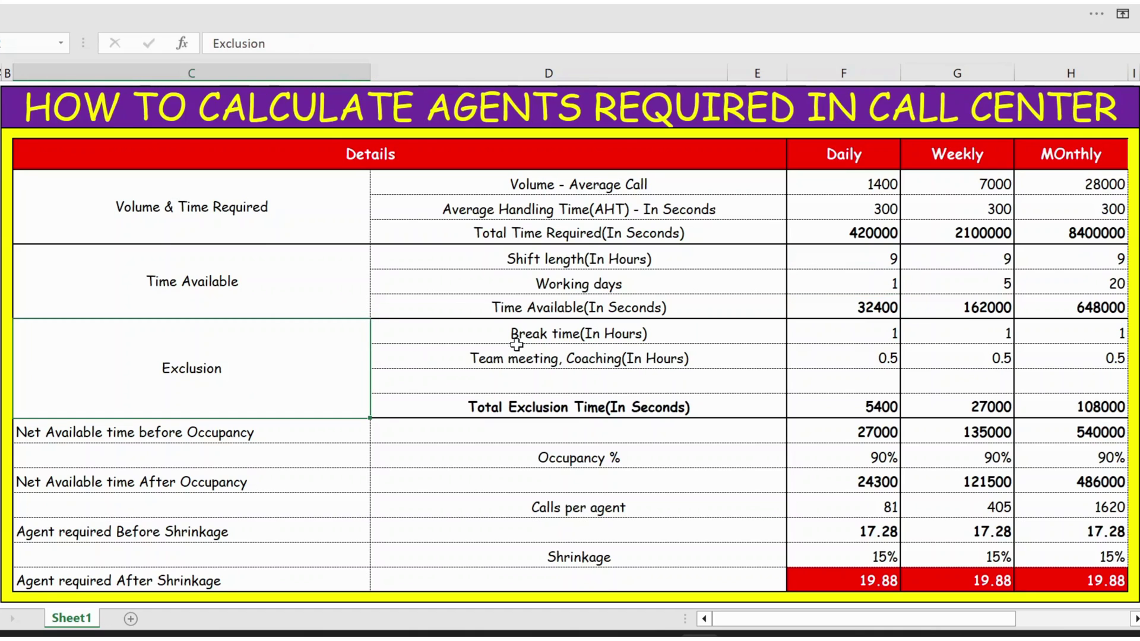
left_click(548, 337)
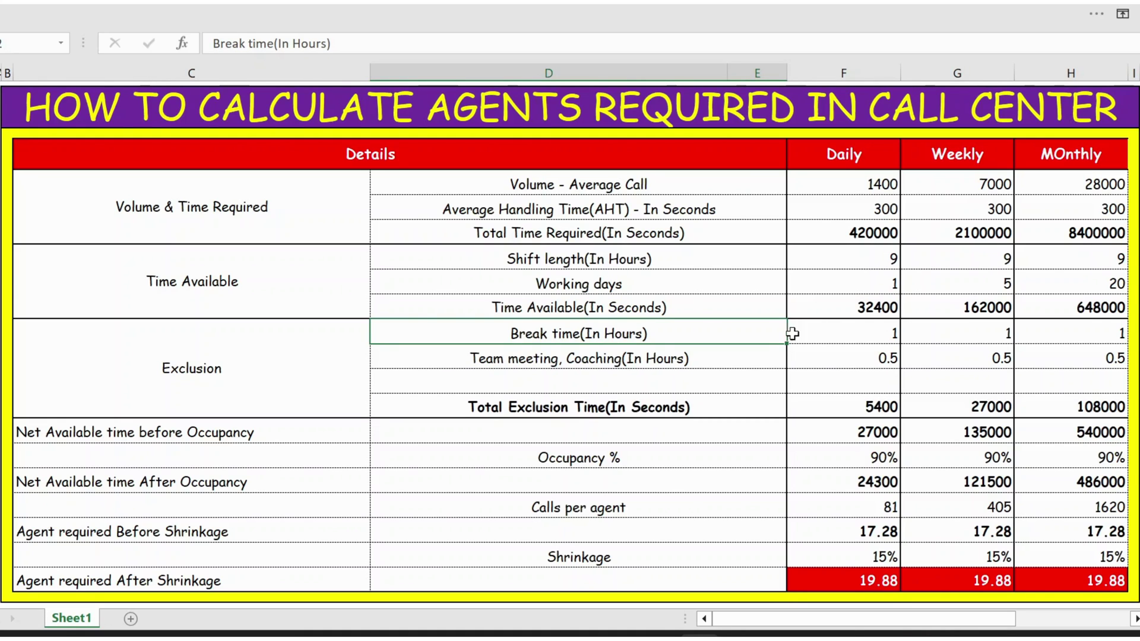
left_click(832, 330)
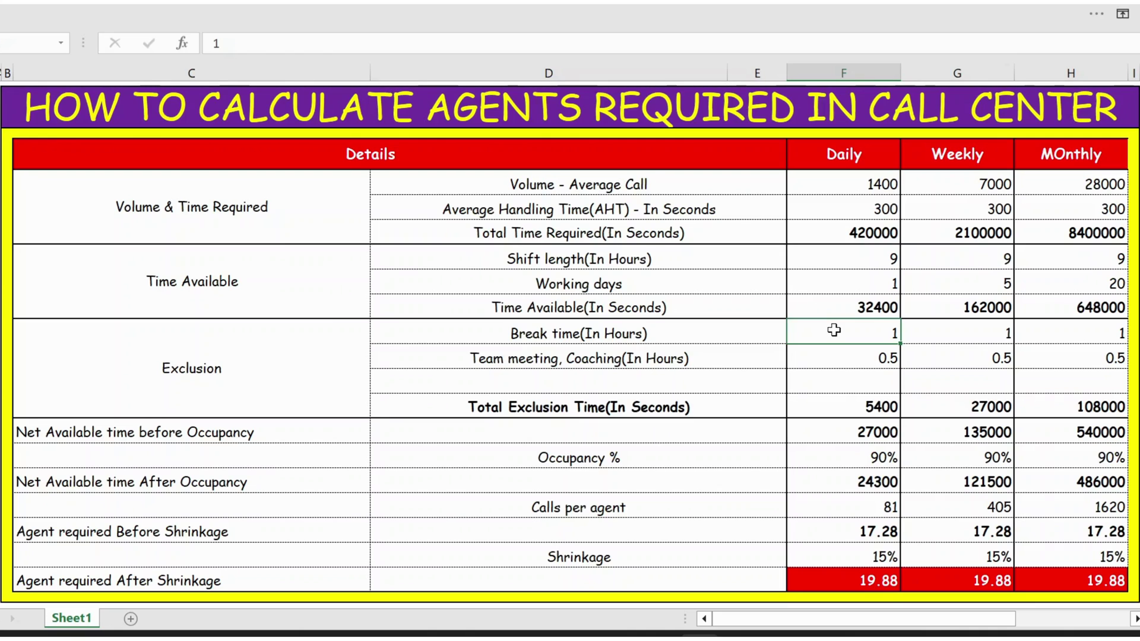
key("Down")
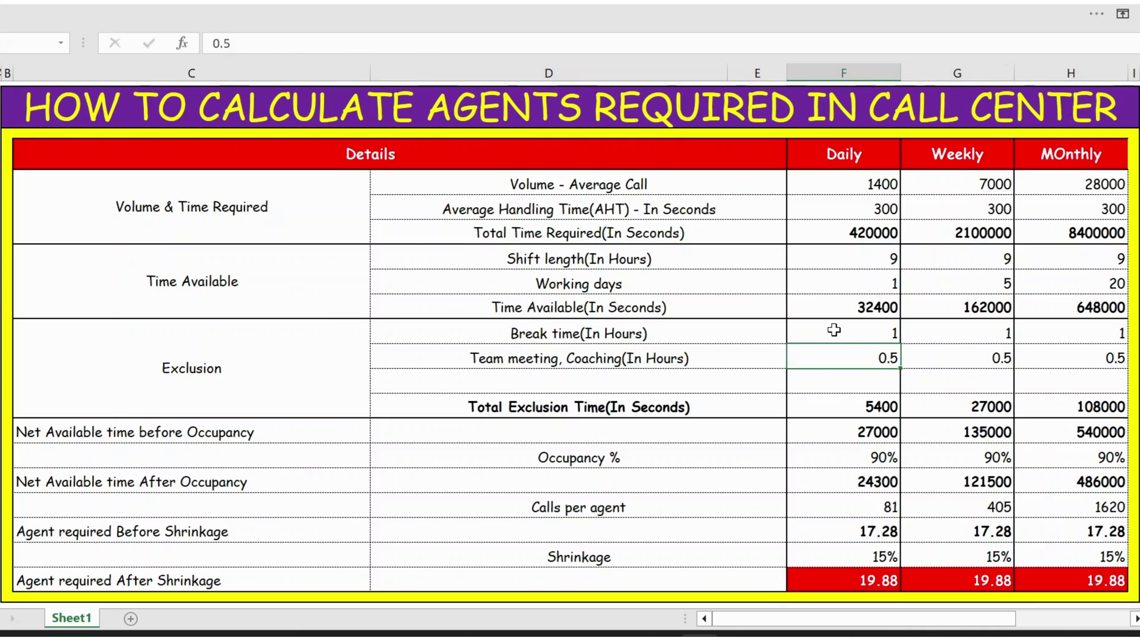
key("Left")
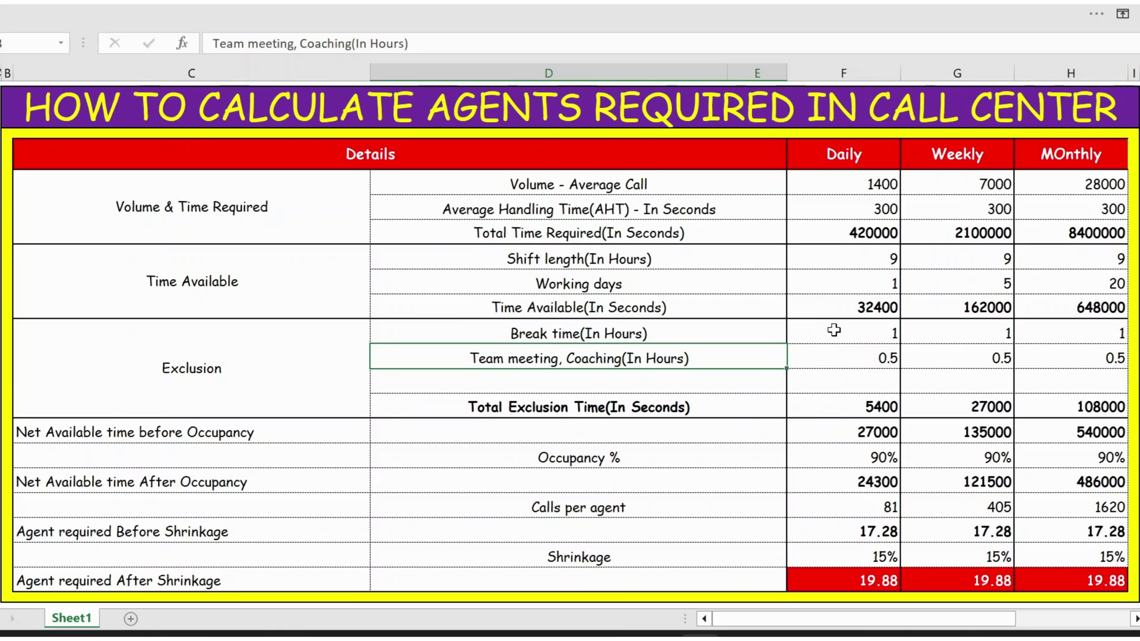
key("Right")
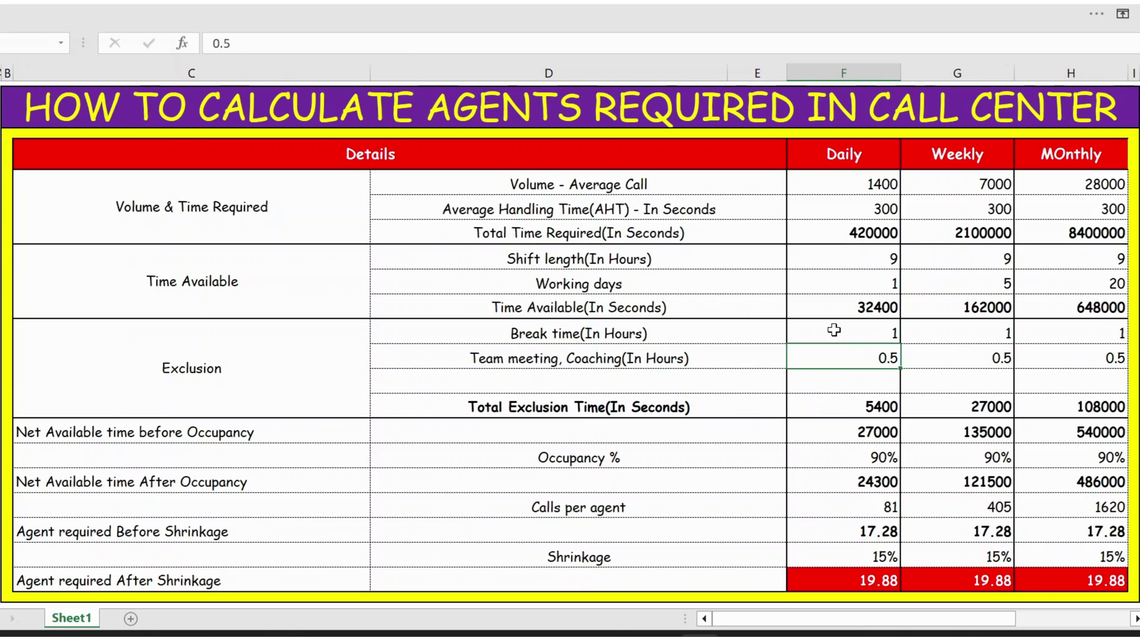
key("Up")
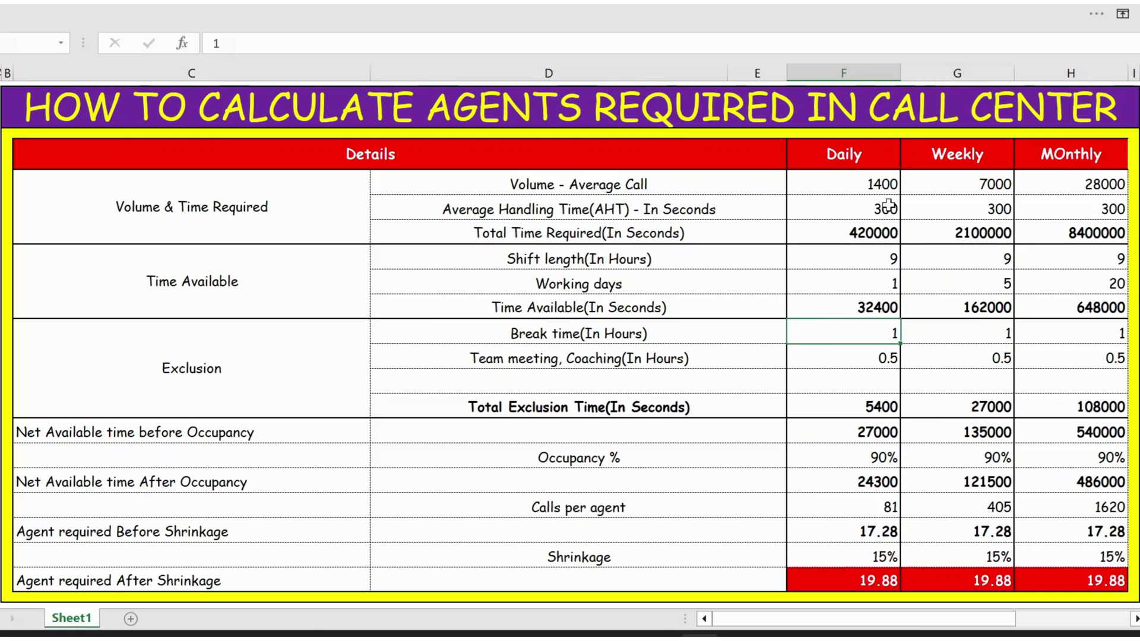
left_click(859, 184)
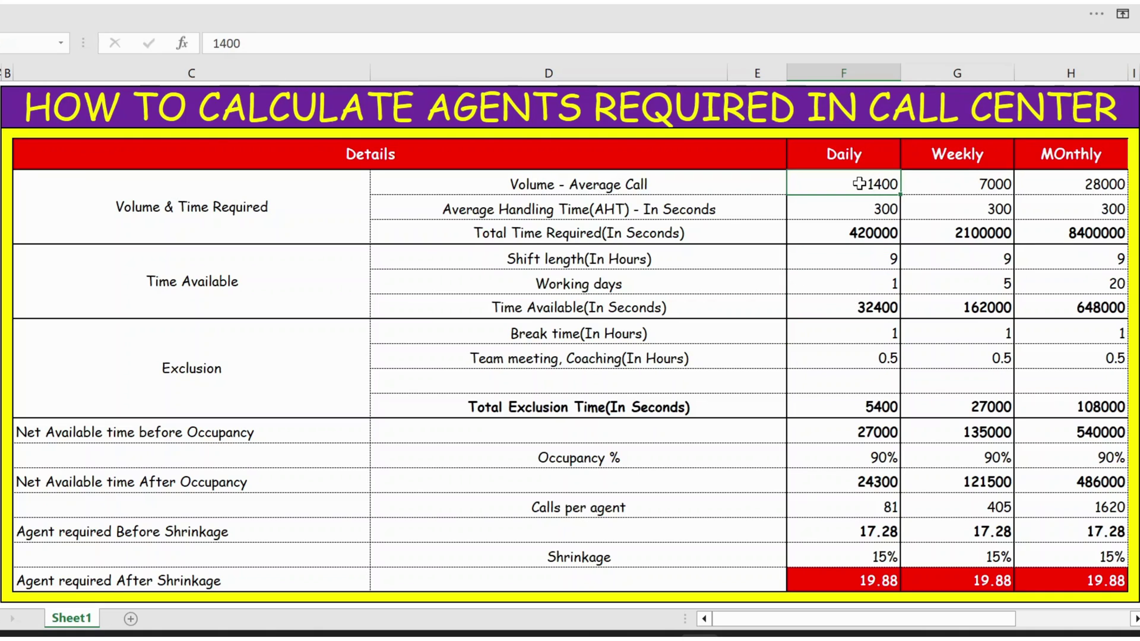
type("1700")
key("Return")
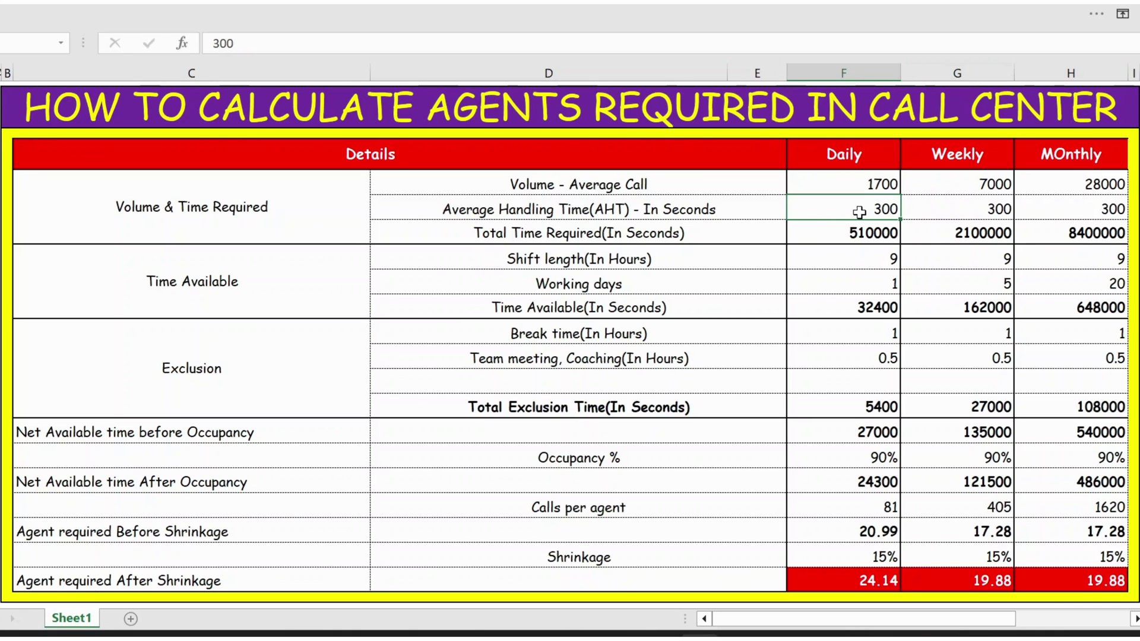
key("F2")
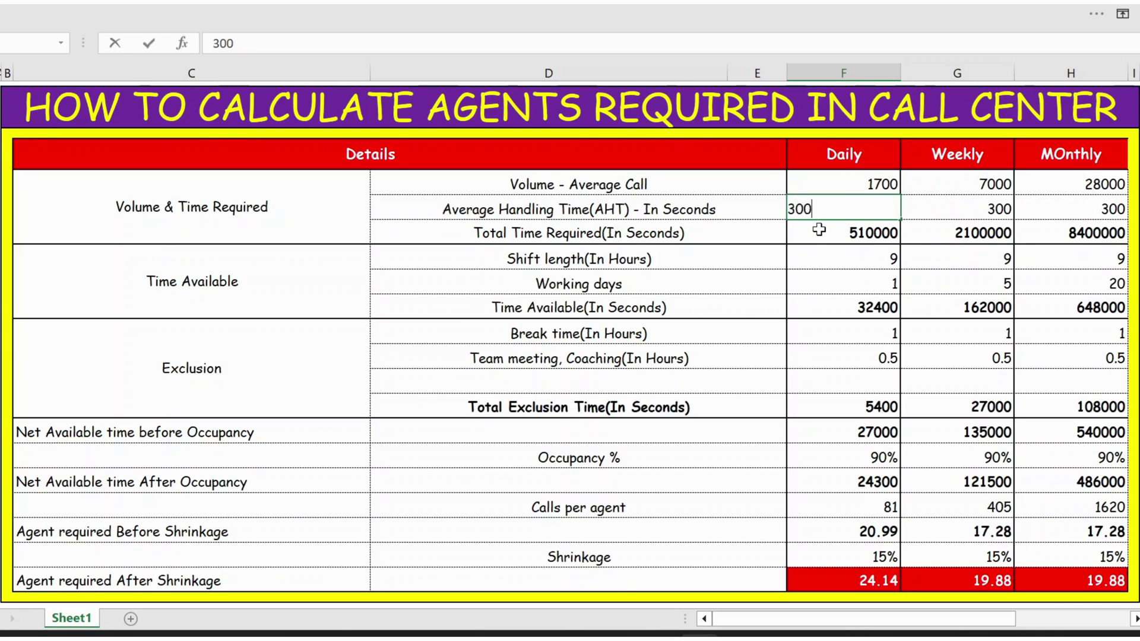
key("BackSpace")
key("BackSpace")
key("BackSpace")
type("500")
key("Return")
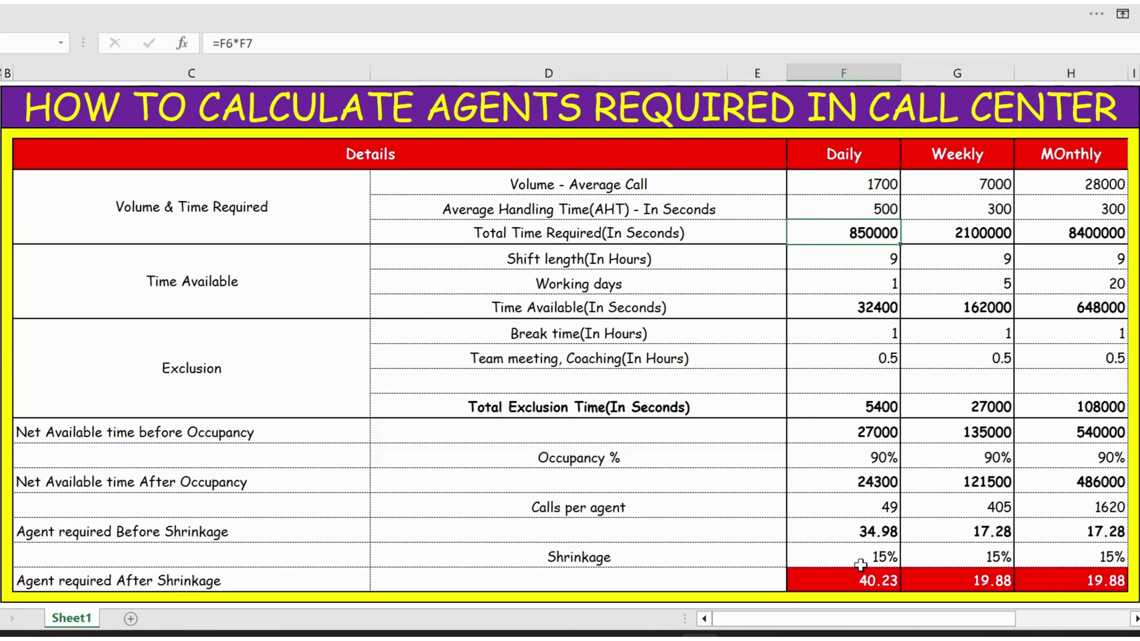
key("ctrl+z")
key("ctrl+z")
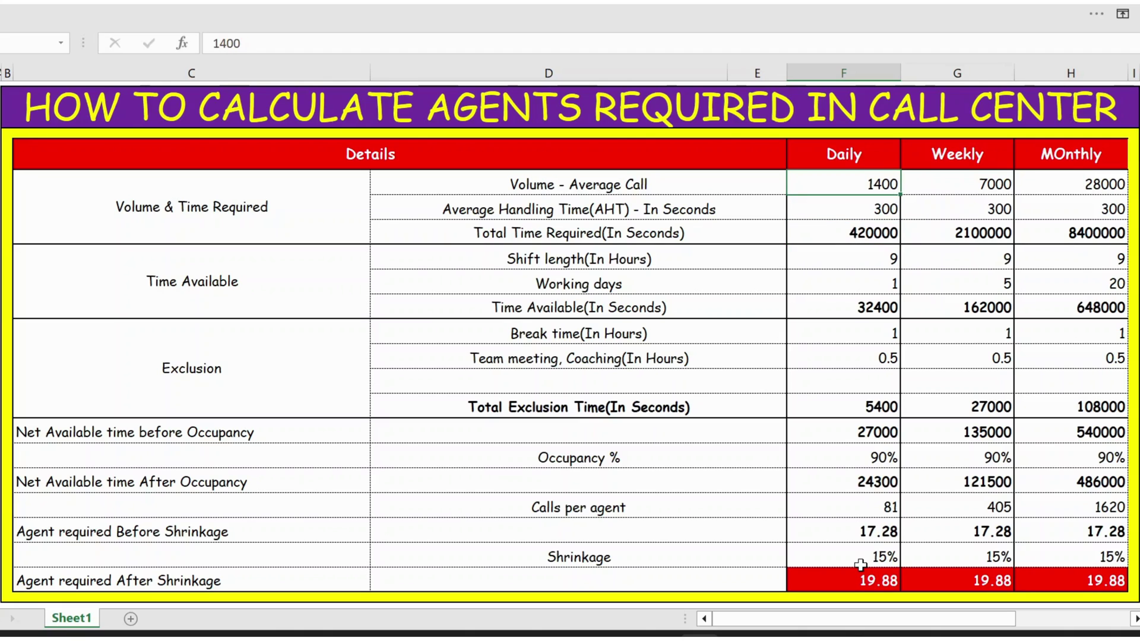
key("Down")
key("Down")
key("Down")
key("Down")
key("Down")
key("Down")
key("Down")
key("Down")
key("Down")
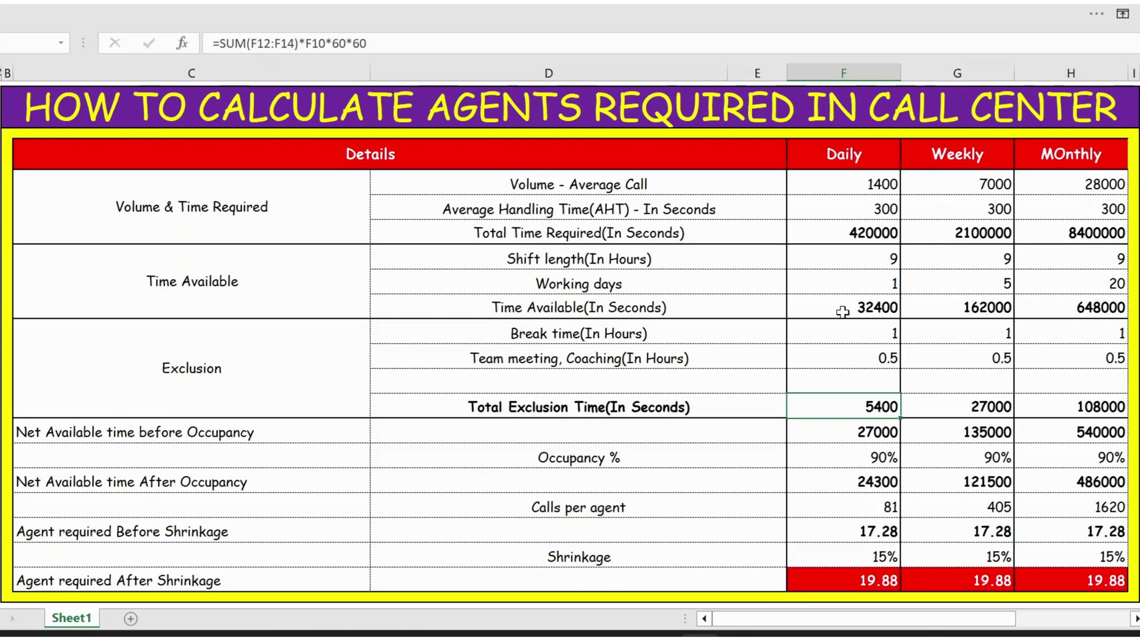
- Edit and confirm the daily Total Exclusion Time formula =SUM(F12:F14)*F10*60*60, yielding 5400
key("F2")
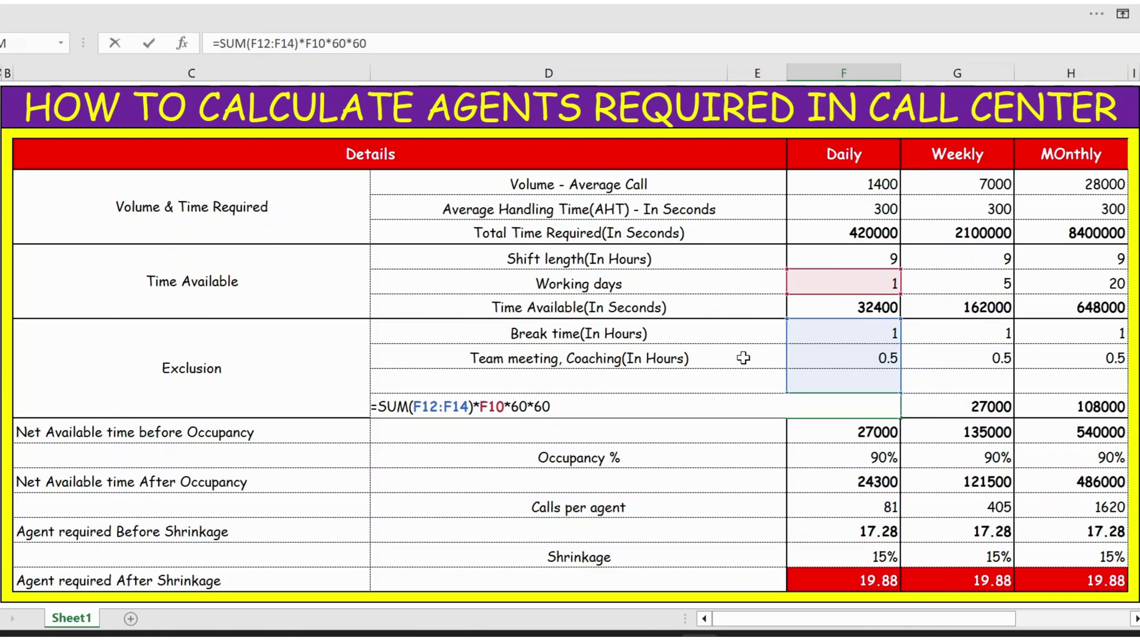
left_click(864, 402)
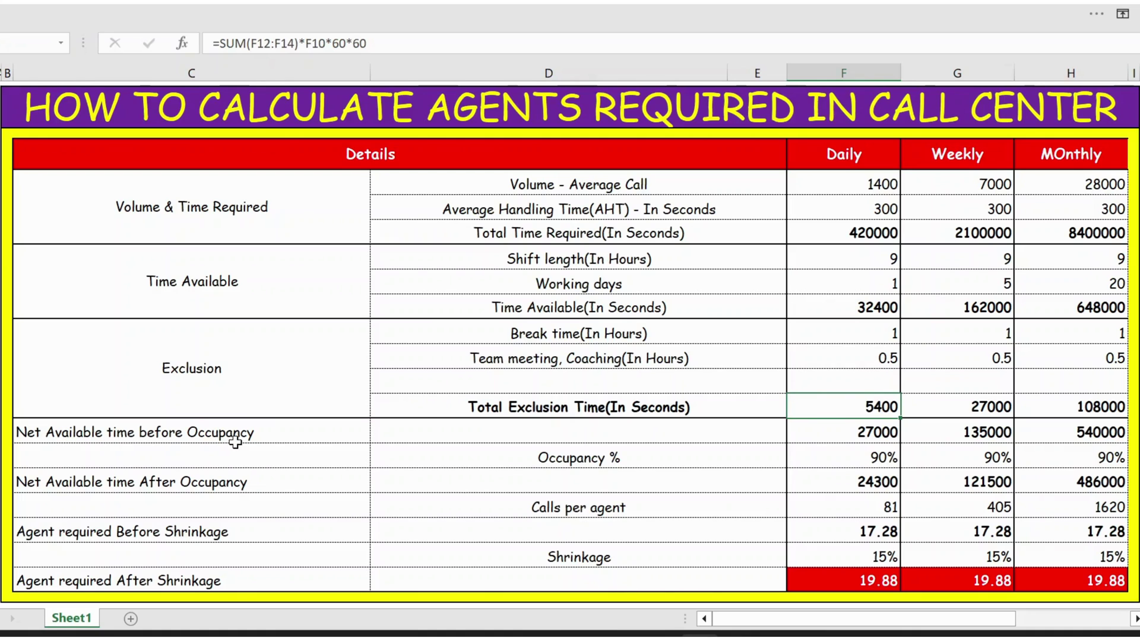
- Reconfirm the daily net available time formula and check the 90% daily occupancy
left_click(821, 426)
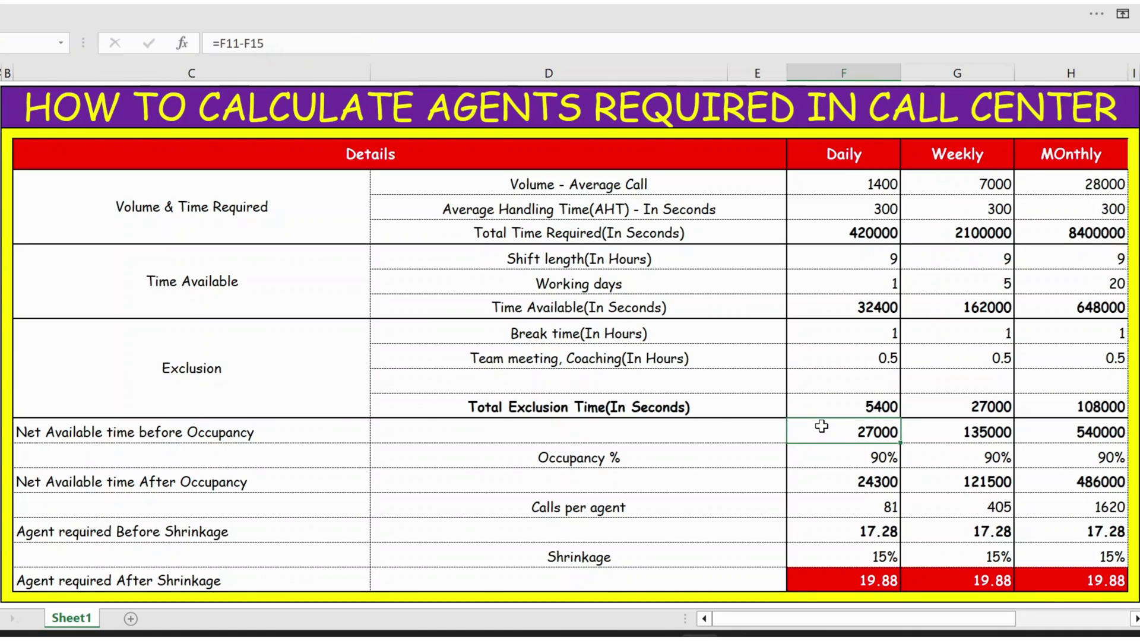
key("F2")
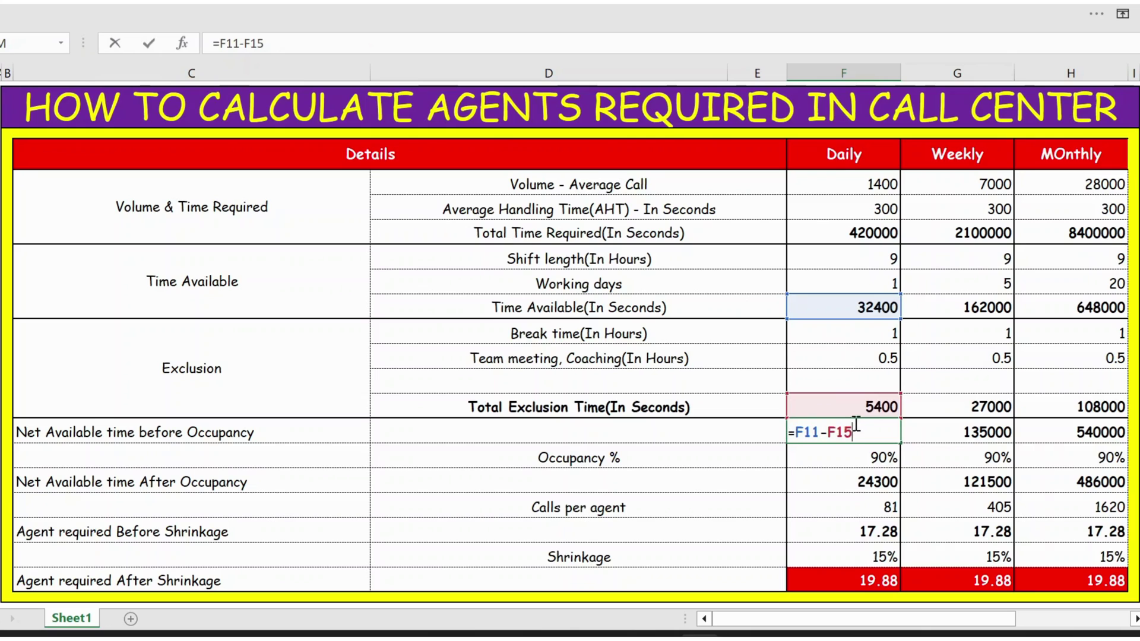
key("ctrl+Return")
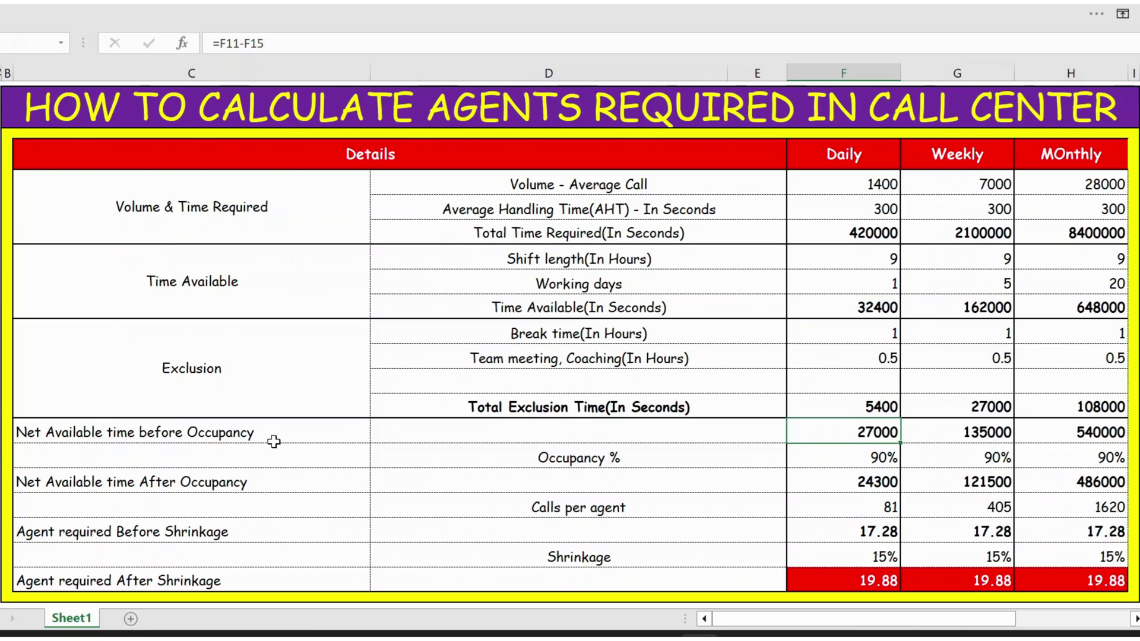
left_click(630, 460)
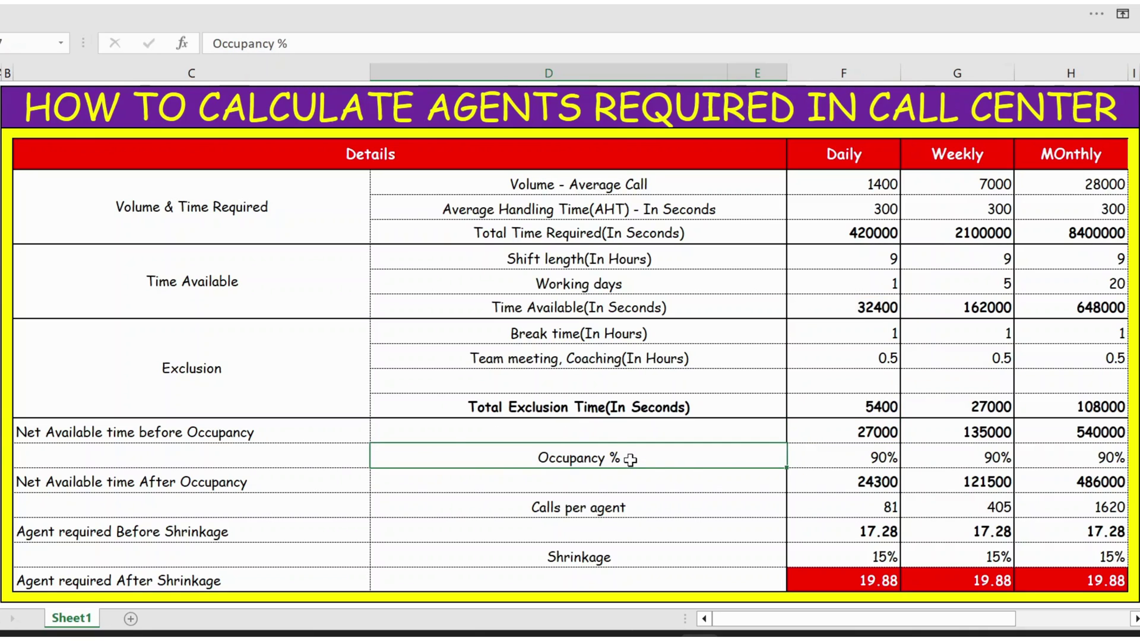
left_click(872, 457)
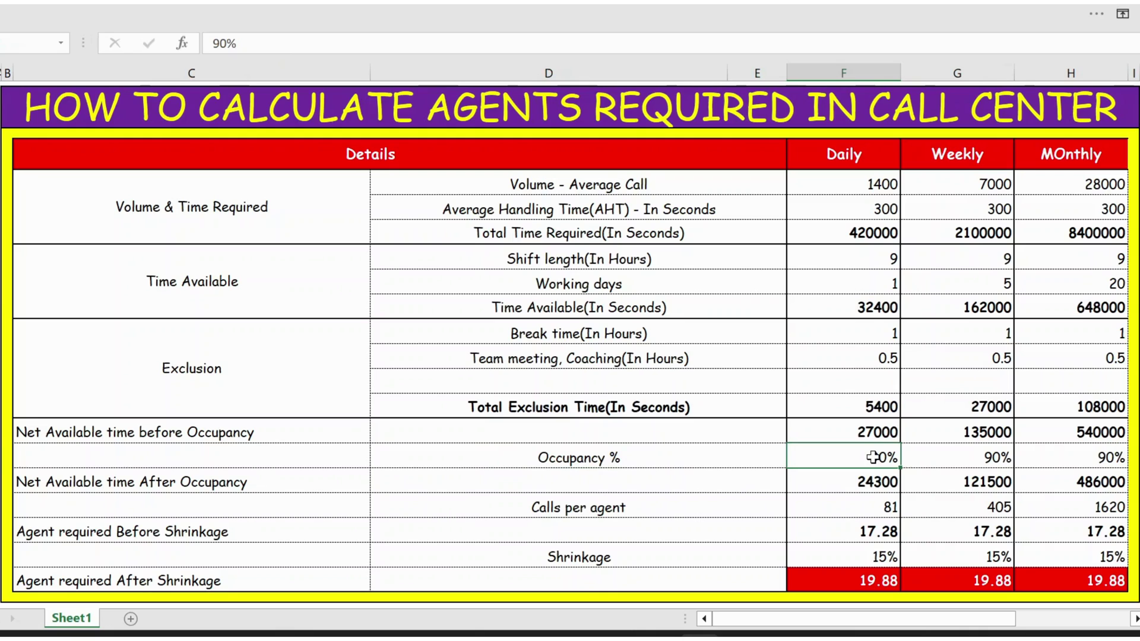
- Enter =F16*F17 in daily Net Available time After Occupancy, giving 24300
left_click(870, 490)
type("=")
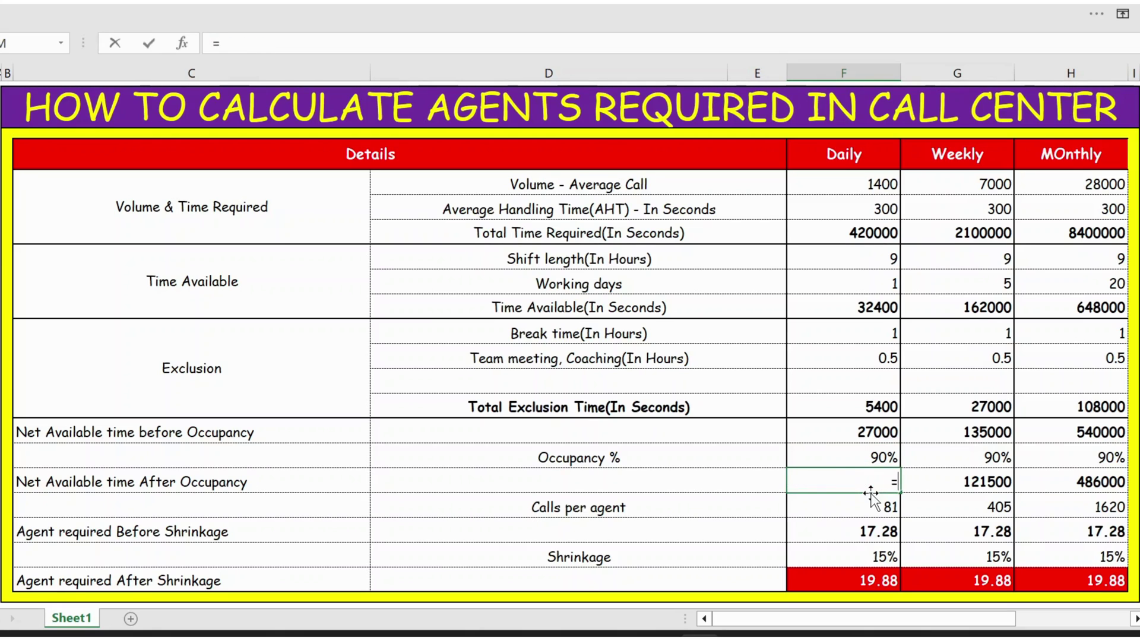
key("Up")
key("Up")
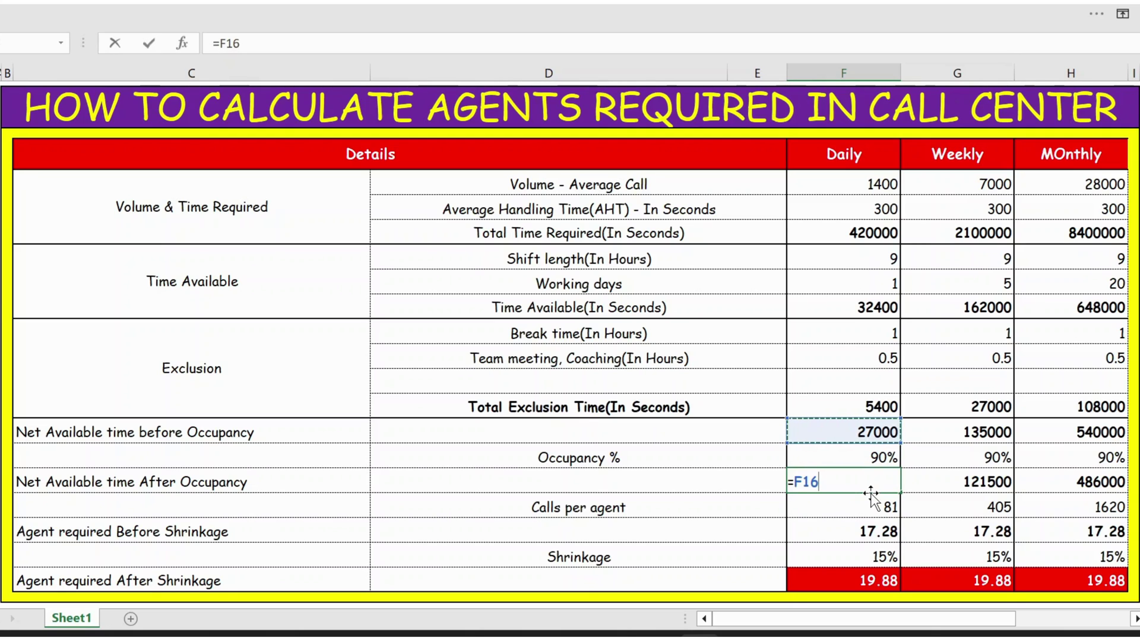
type("*")
key("Up")
key("Return")
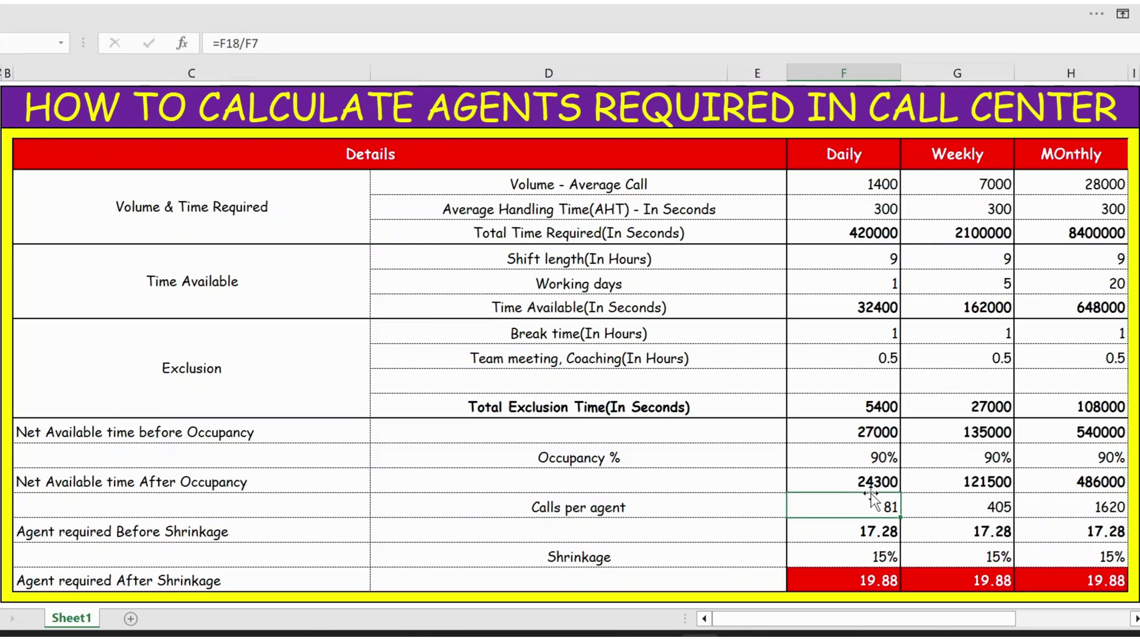
left_click(847, 482)
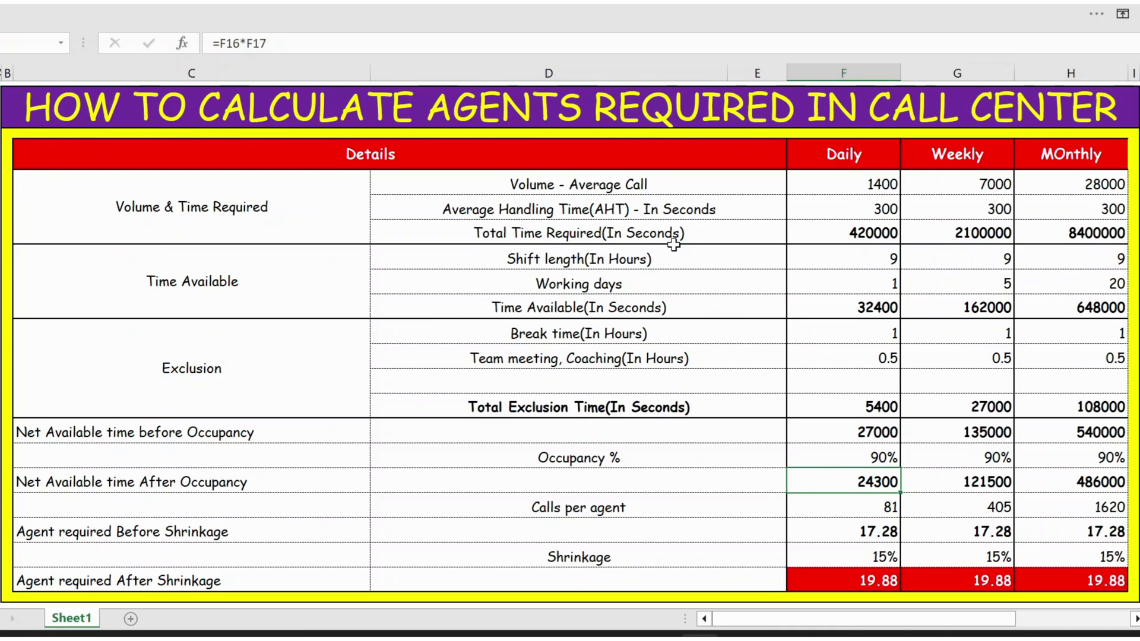
- Enter =F18/F7 in the daily Calls per agent cell, giving 81
left_click(525, 216)
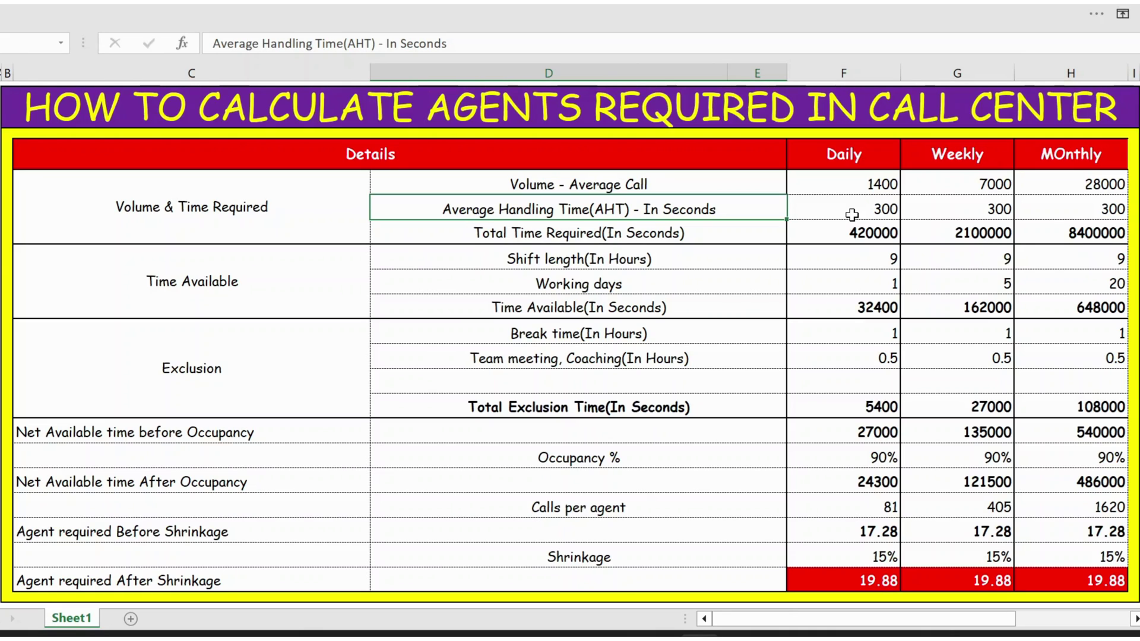
left_click(857, 475)
left_click(617, 509)
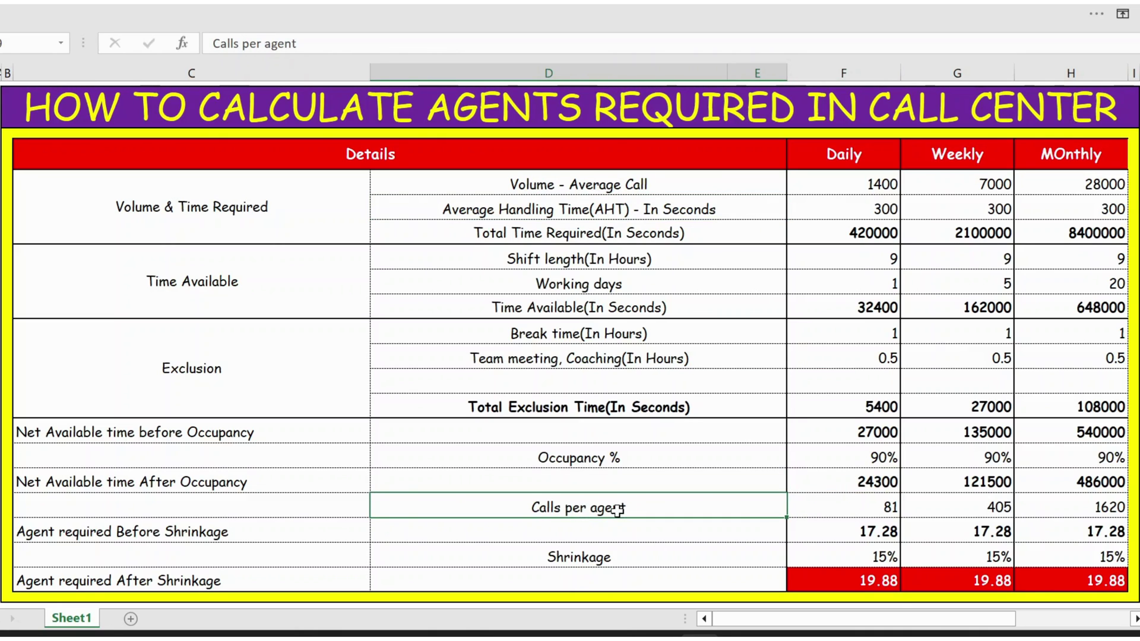
left_click(852, 503)
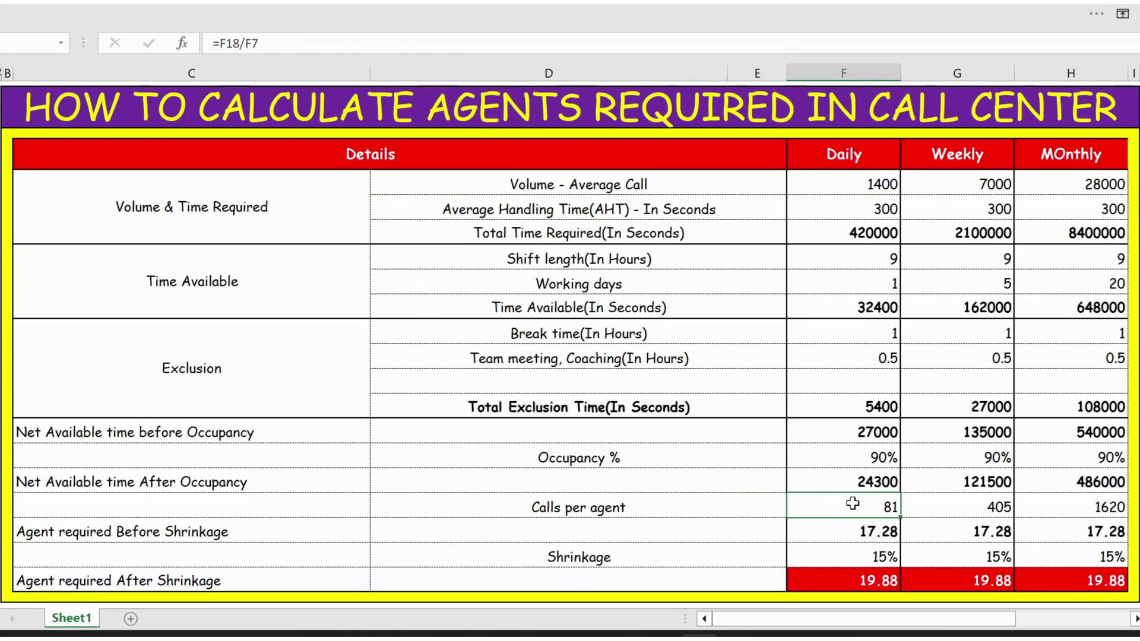
double_click(852, 503)
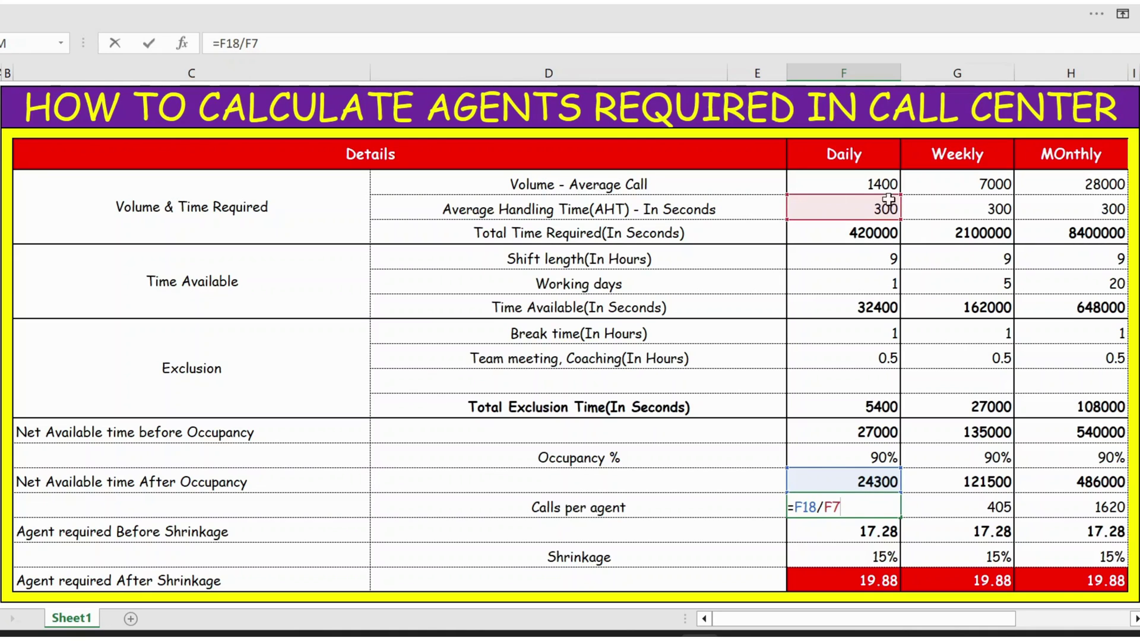
key("ctrl+Return")
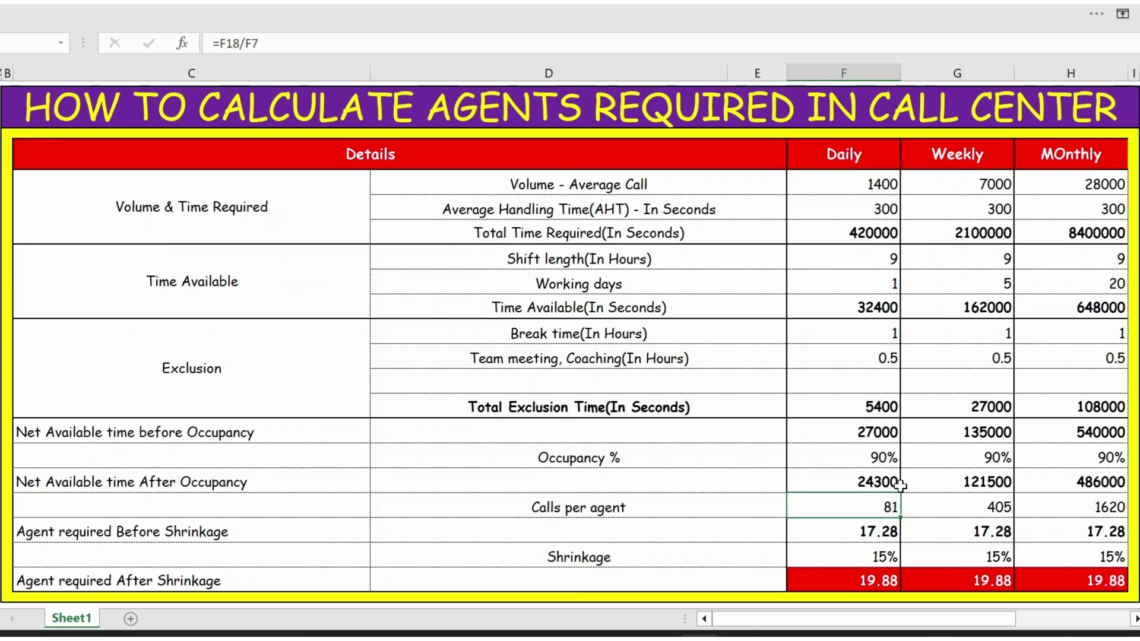
- Inspect the references of the existing daily Agent required Before Shrinkage formula
key("Down")
key("F2")
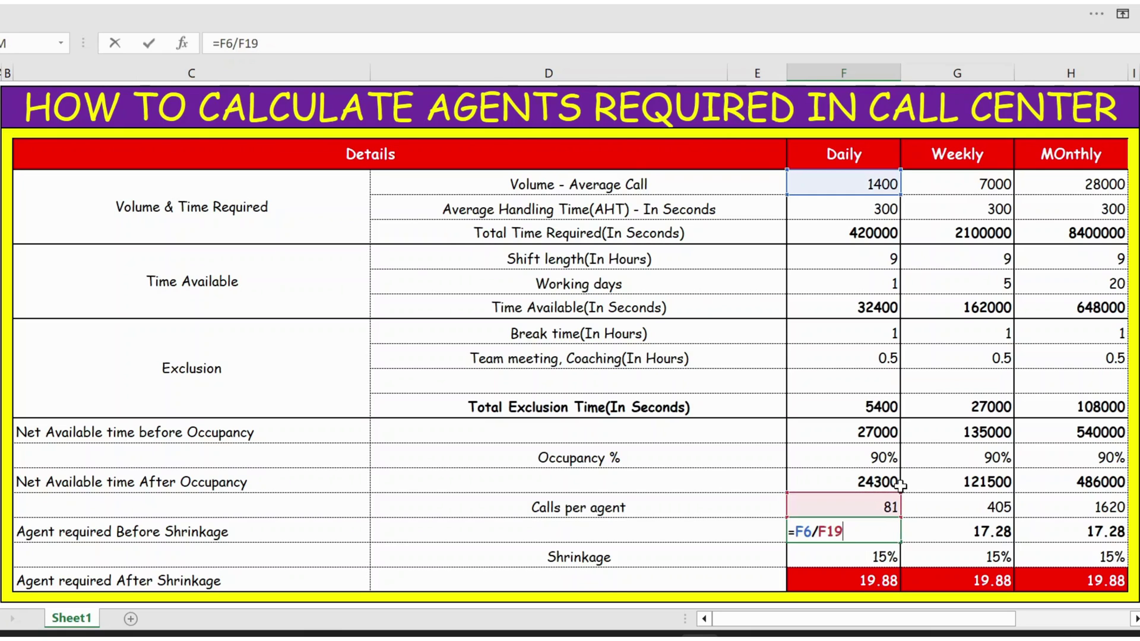
key("Escape")
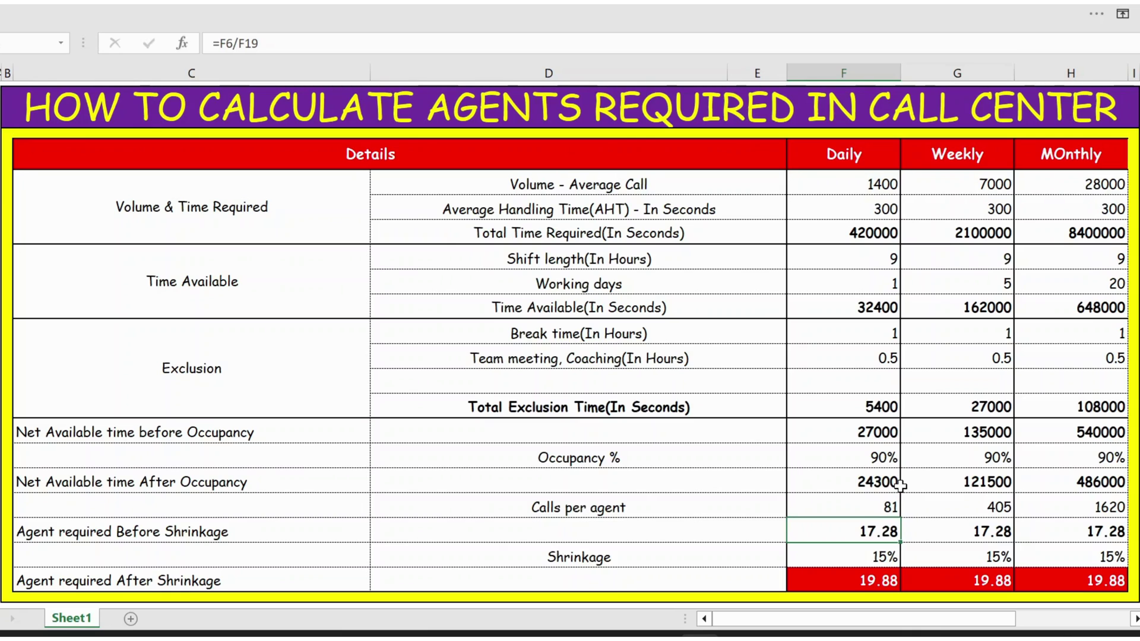
key("F2")
key("Escape")
key("F2")
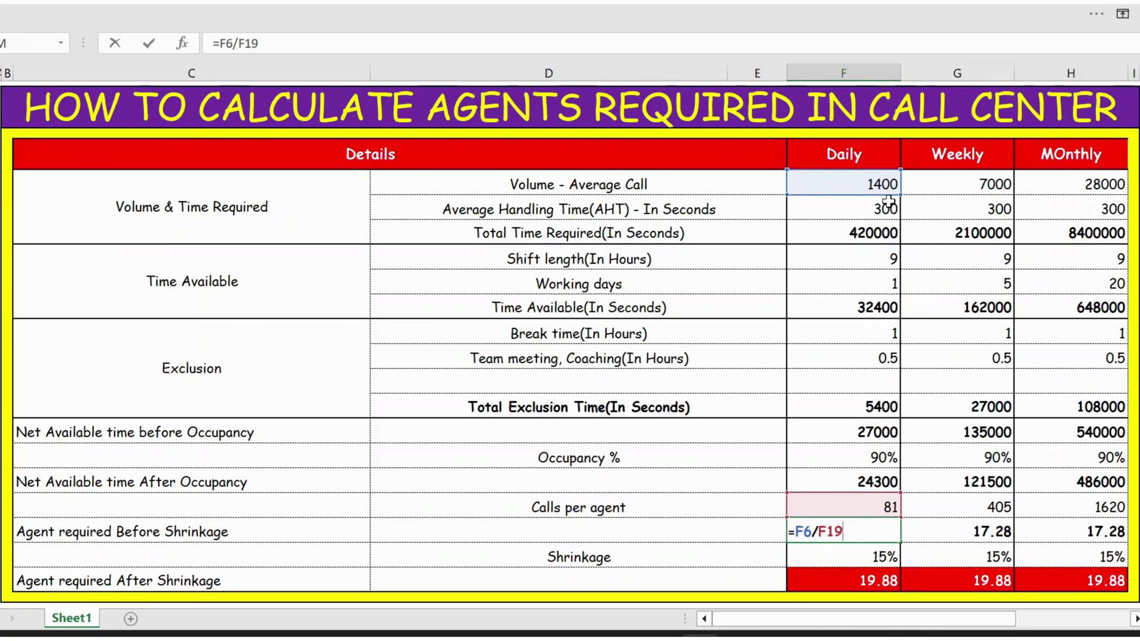
key("ctrl+Return")
- Enter =F6/F19 for daily agents before shrinkage, giving 17.28, then note the 15% shrinkage
type("=")
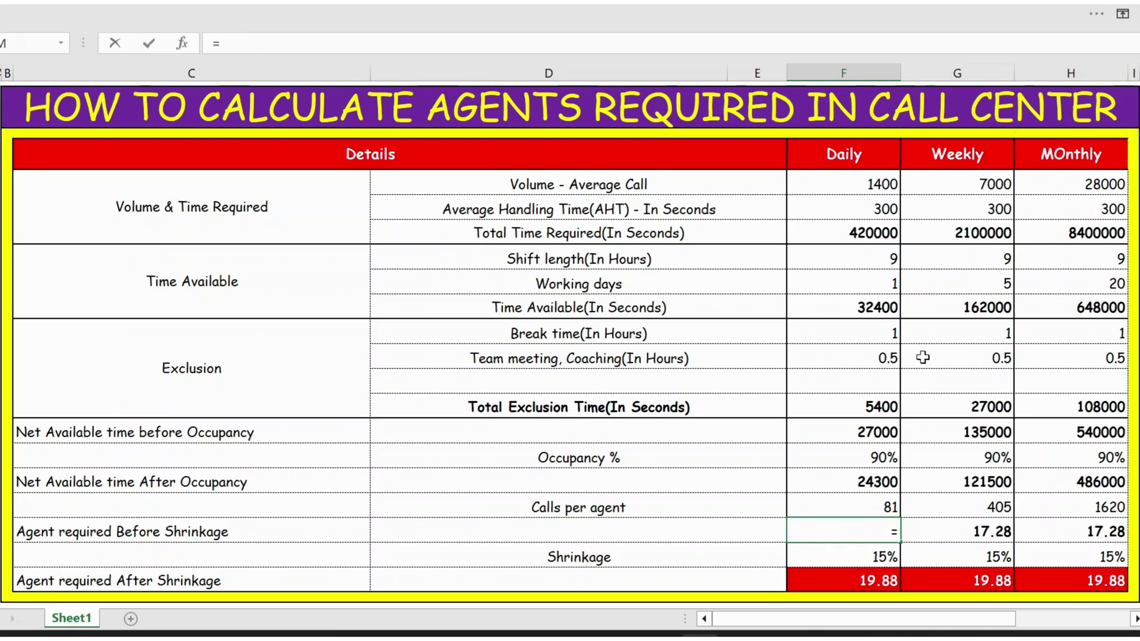
left_click(844, 179)
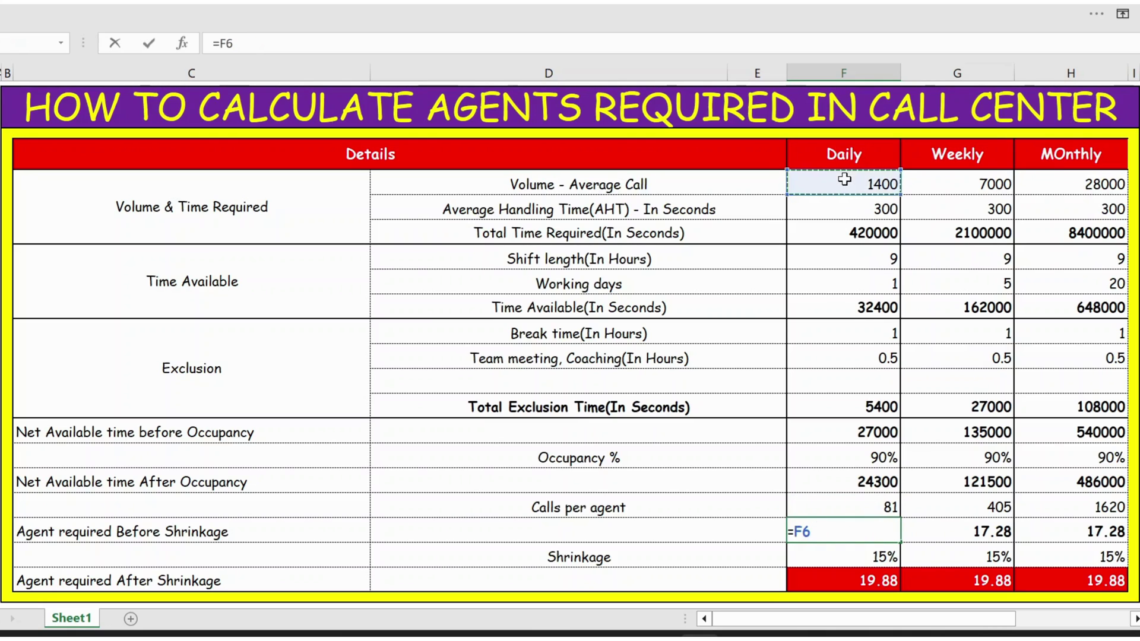
type("/")
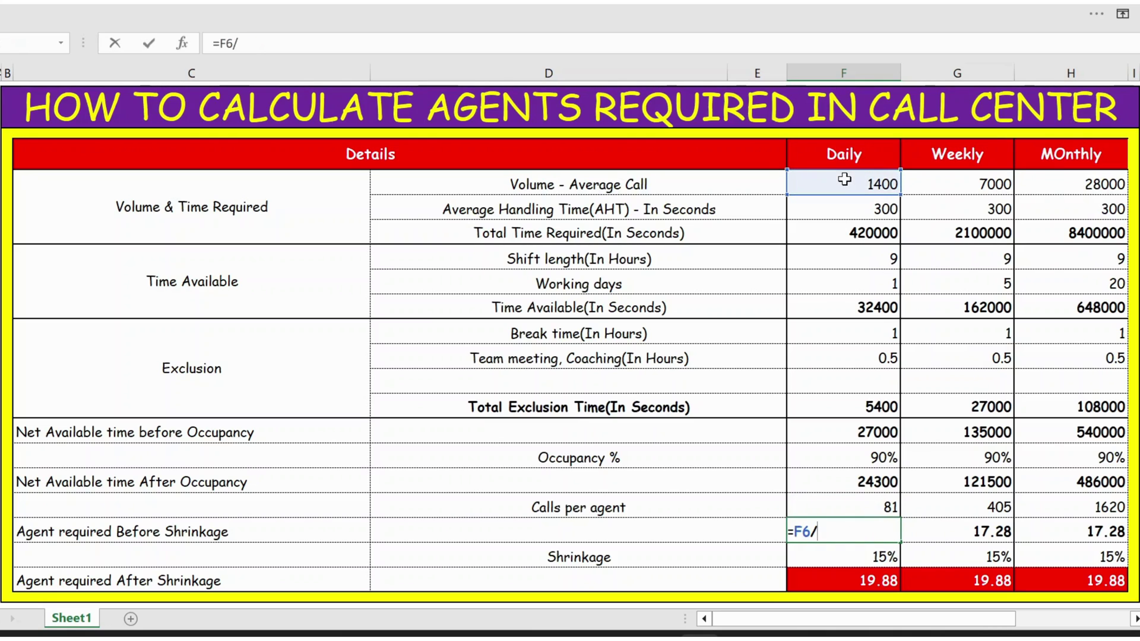
left_click(817, 506)
key("Return")
key("Up")
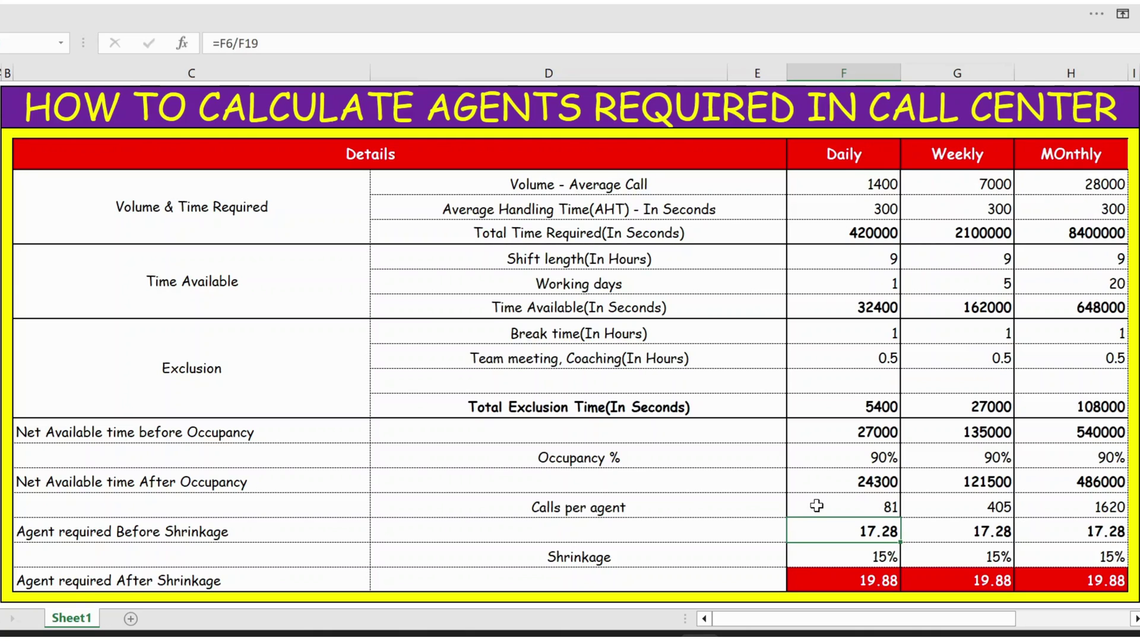
left_click(650, 561)
left_click(849, 555)
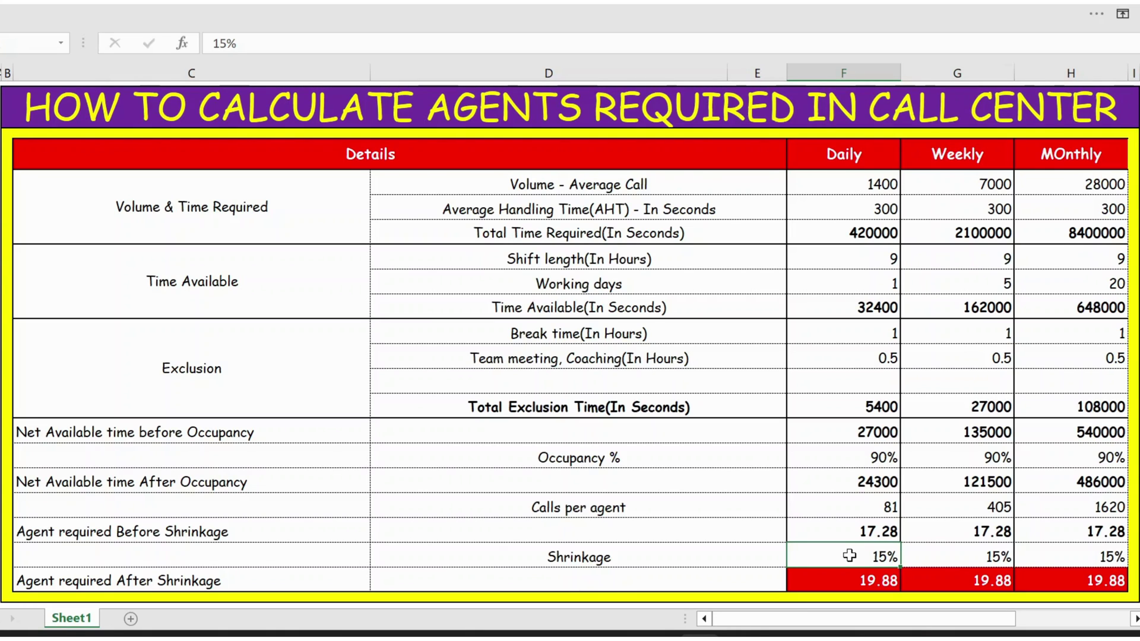
- Enter =F20+(F20*F21) in daily Agent required After Shrinkage, giving 19.88
key("Down")
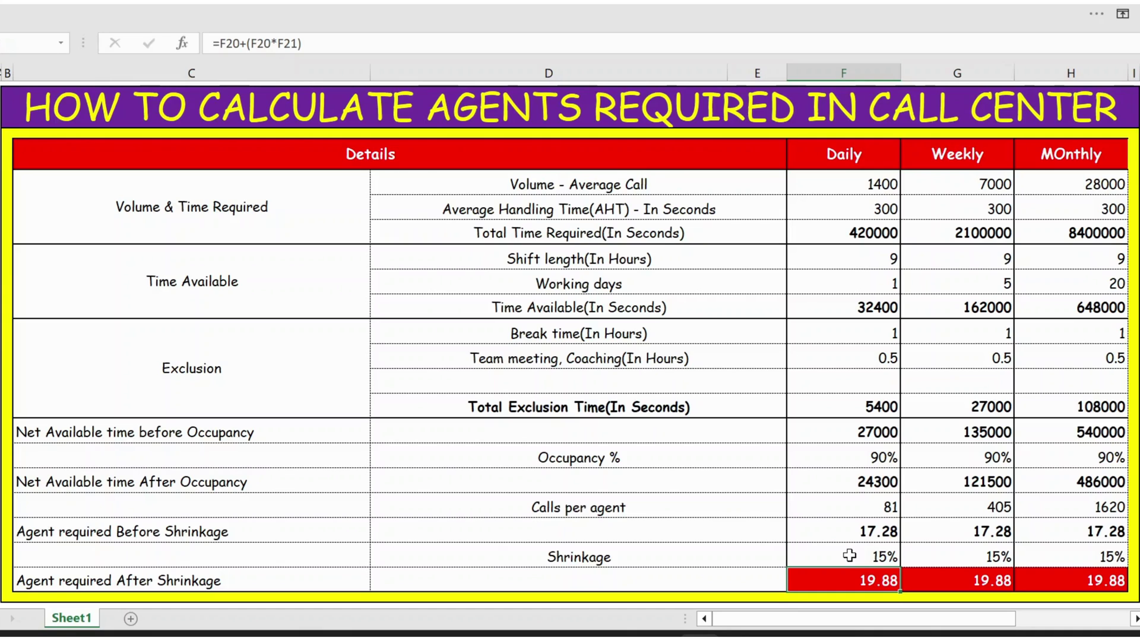
type("=")
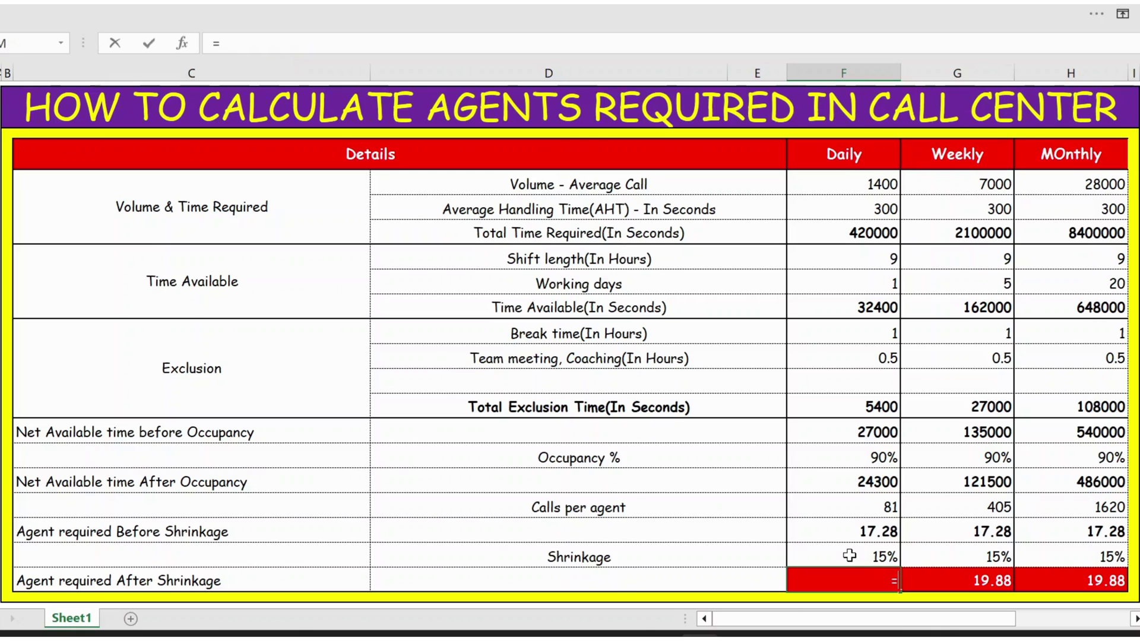
key("Up")
key("Up")
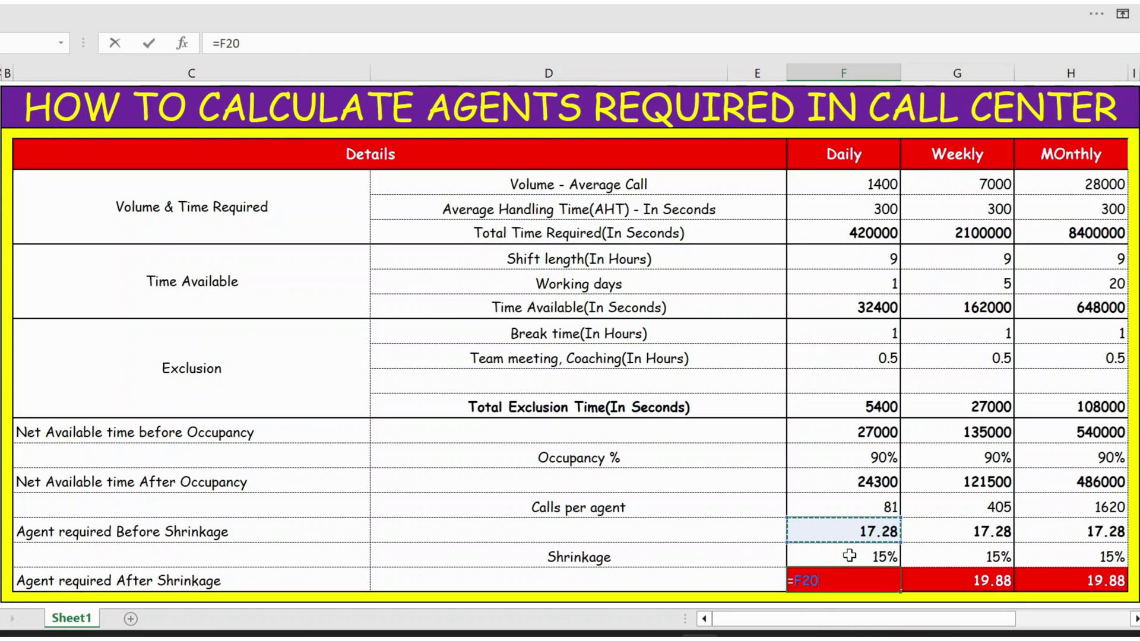
type("+(")
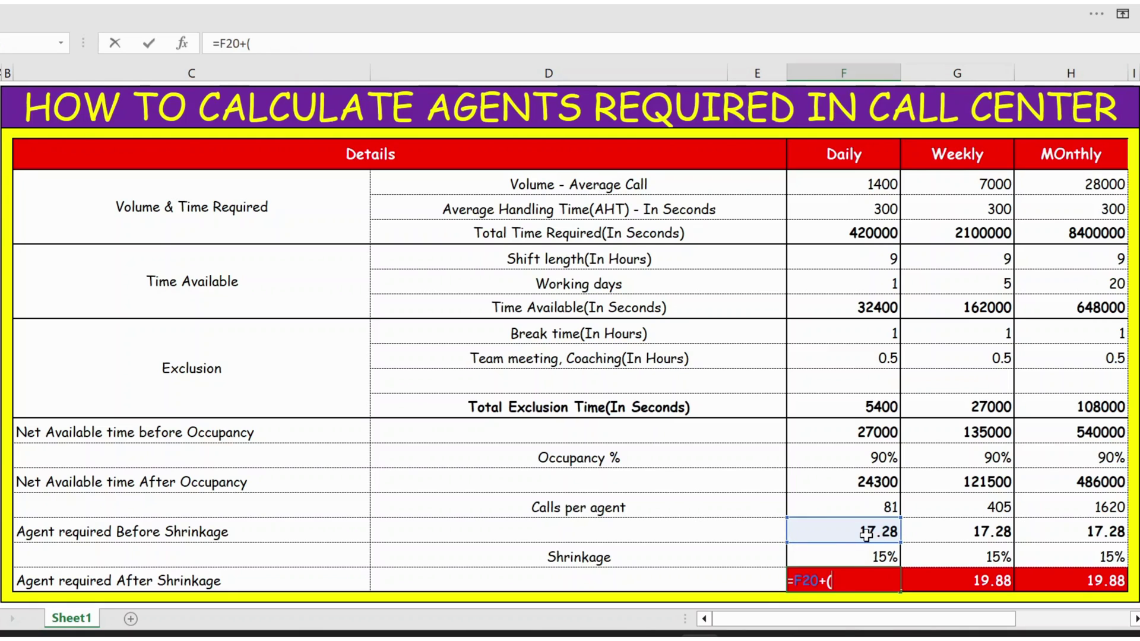
left_click(866, 534)
type("*")
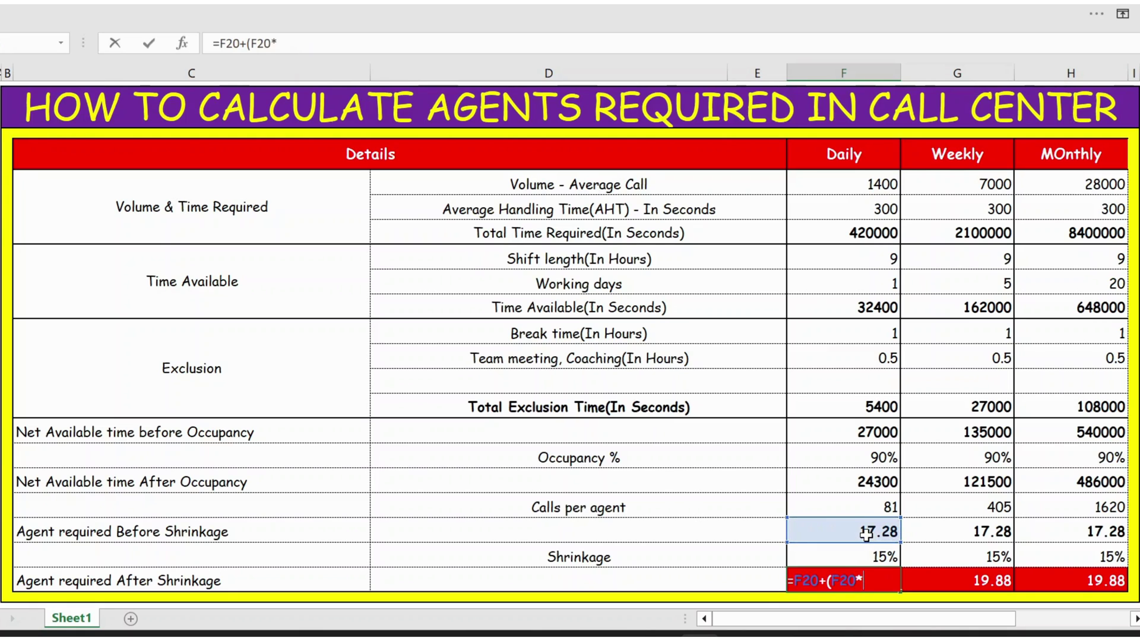
left_click(867, 565)
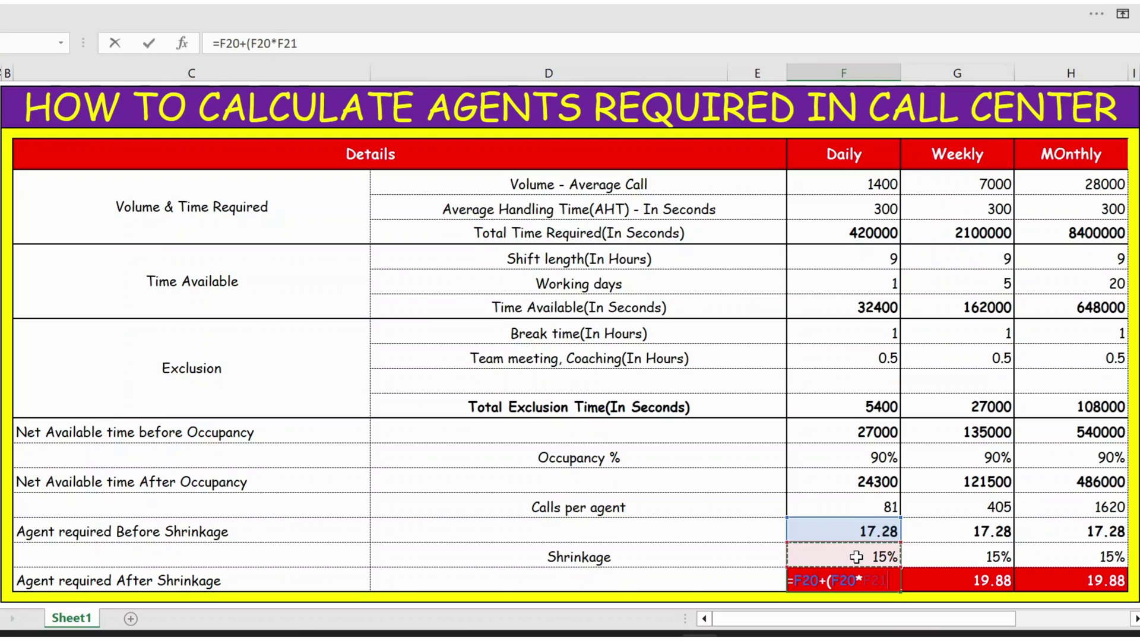
type(")")
key("ctrl+Return")
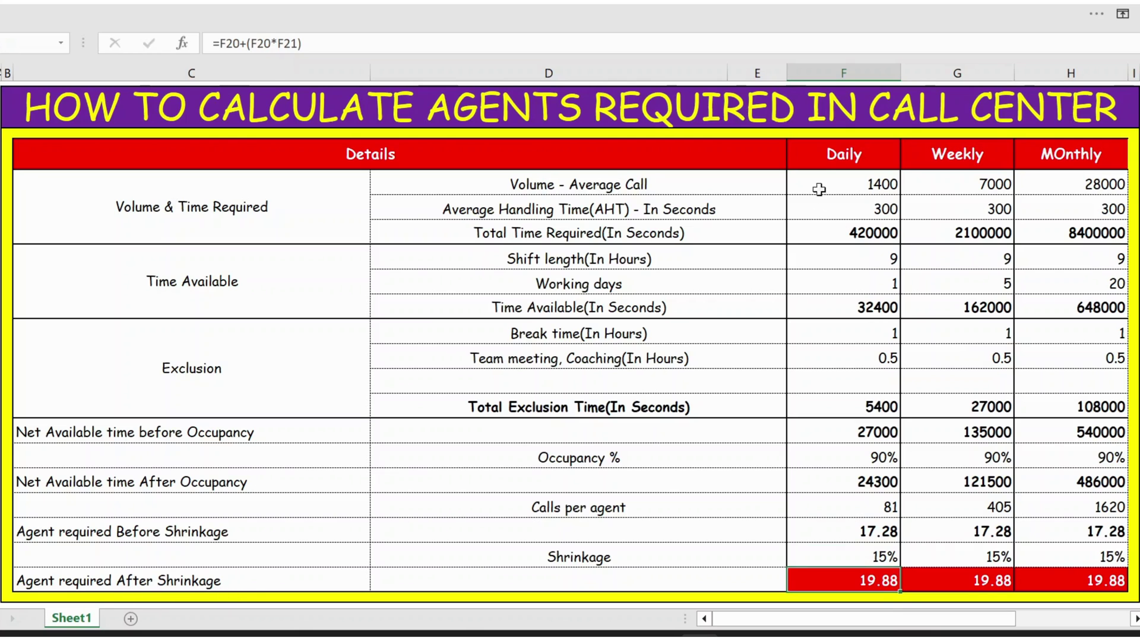
left_click(842, 70)
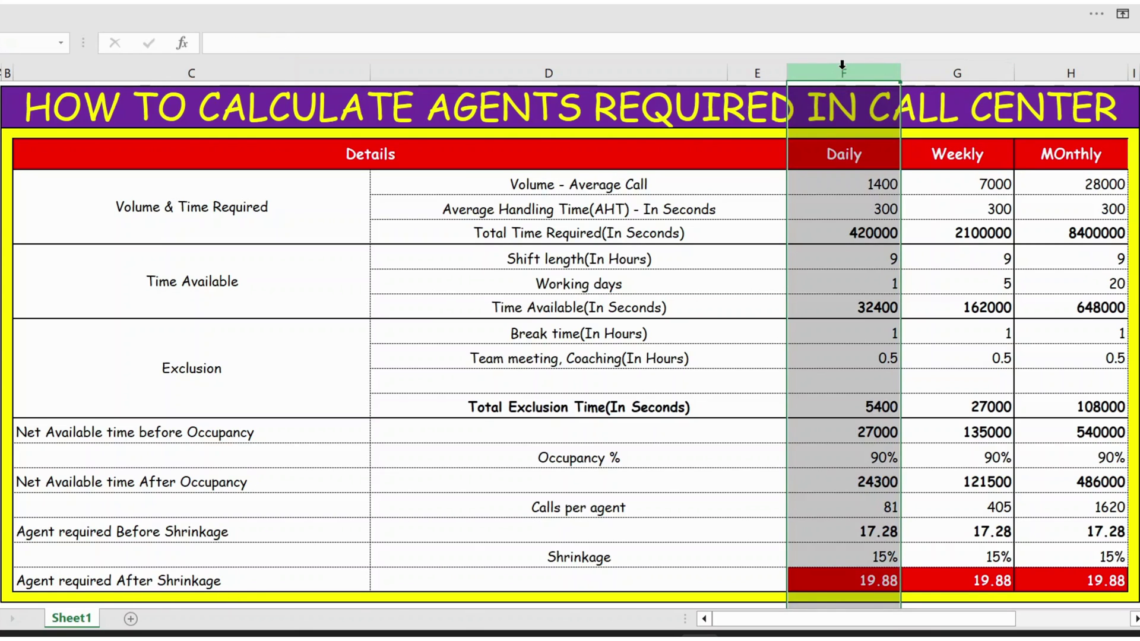
left_click(850, 175)
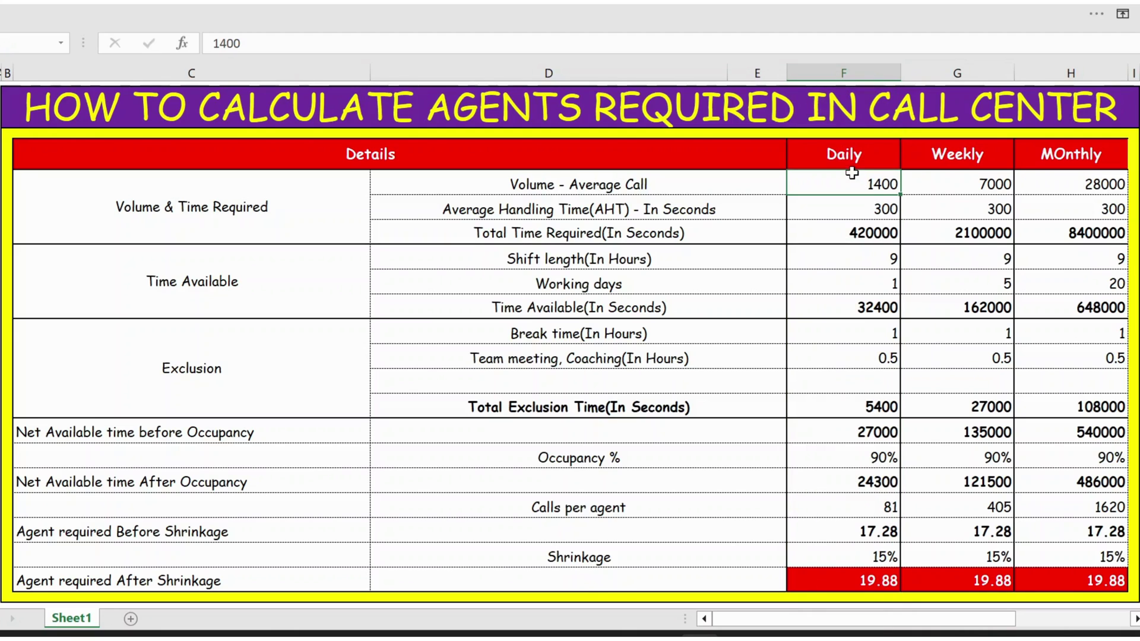
left_click(960, 164)
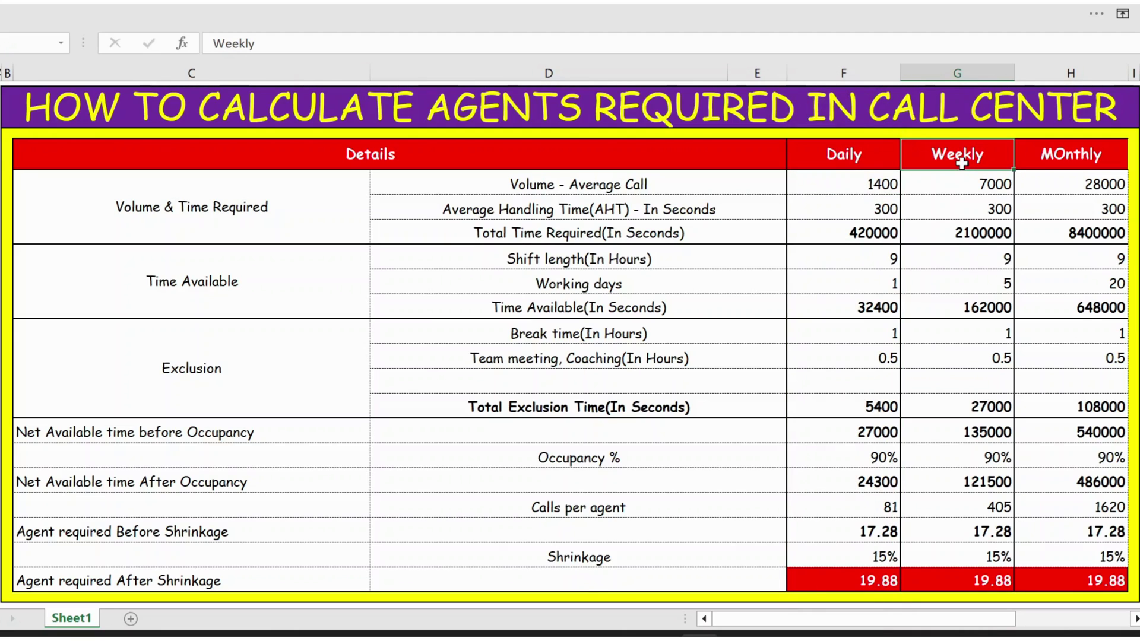
left_click(967, 274)
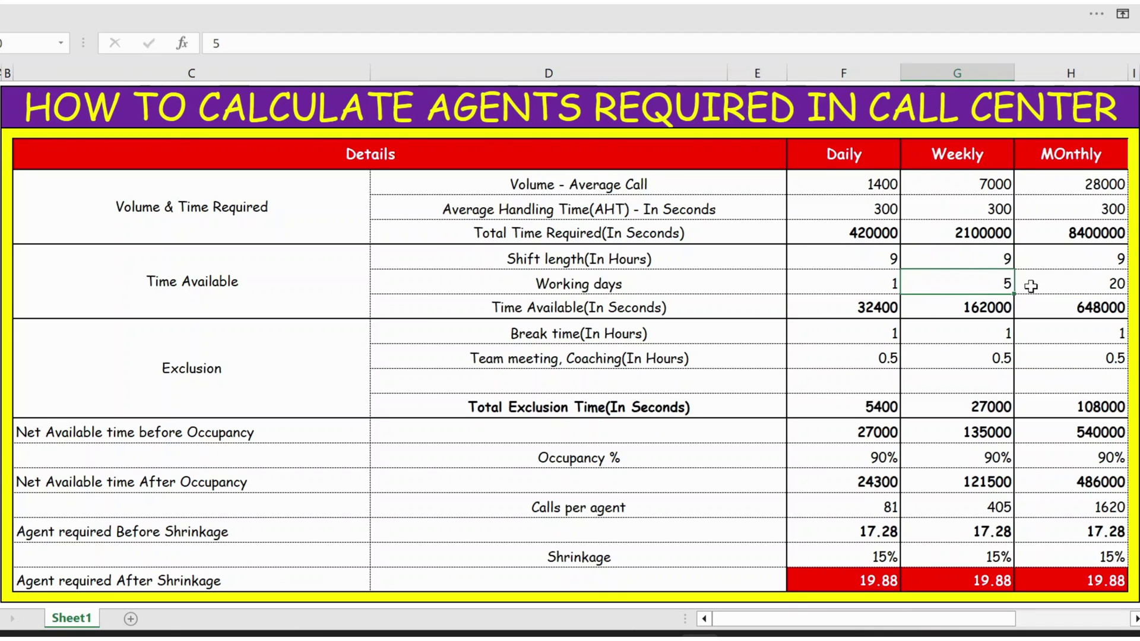
left_click(1050, 282)
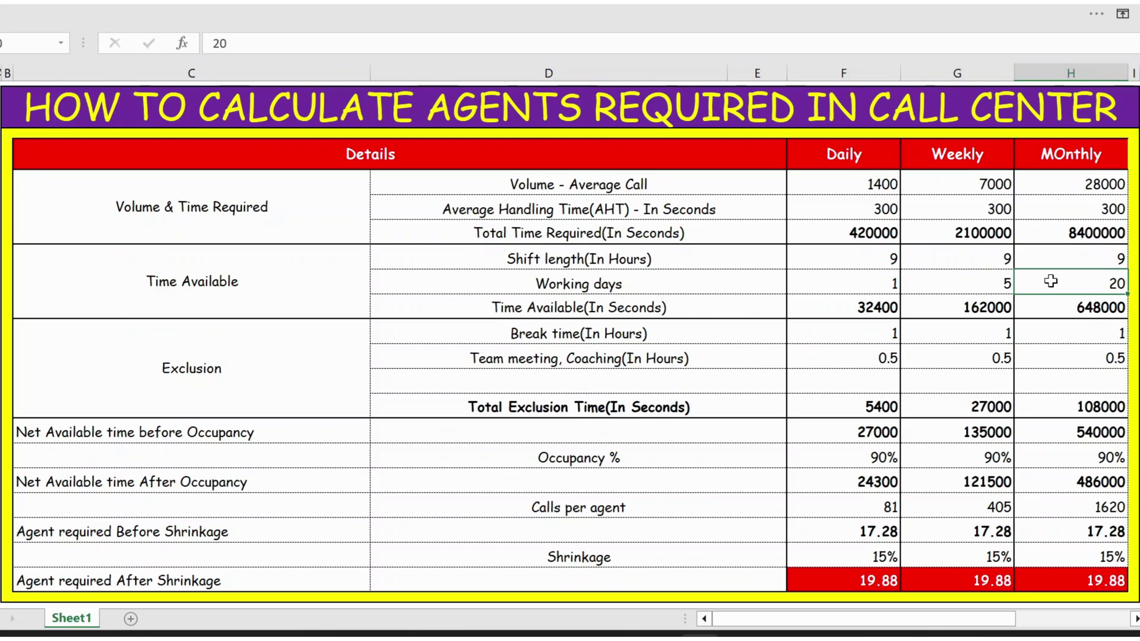